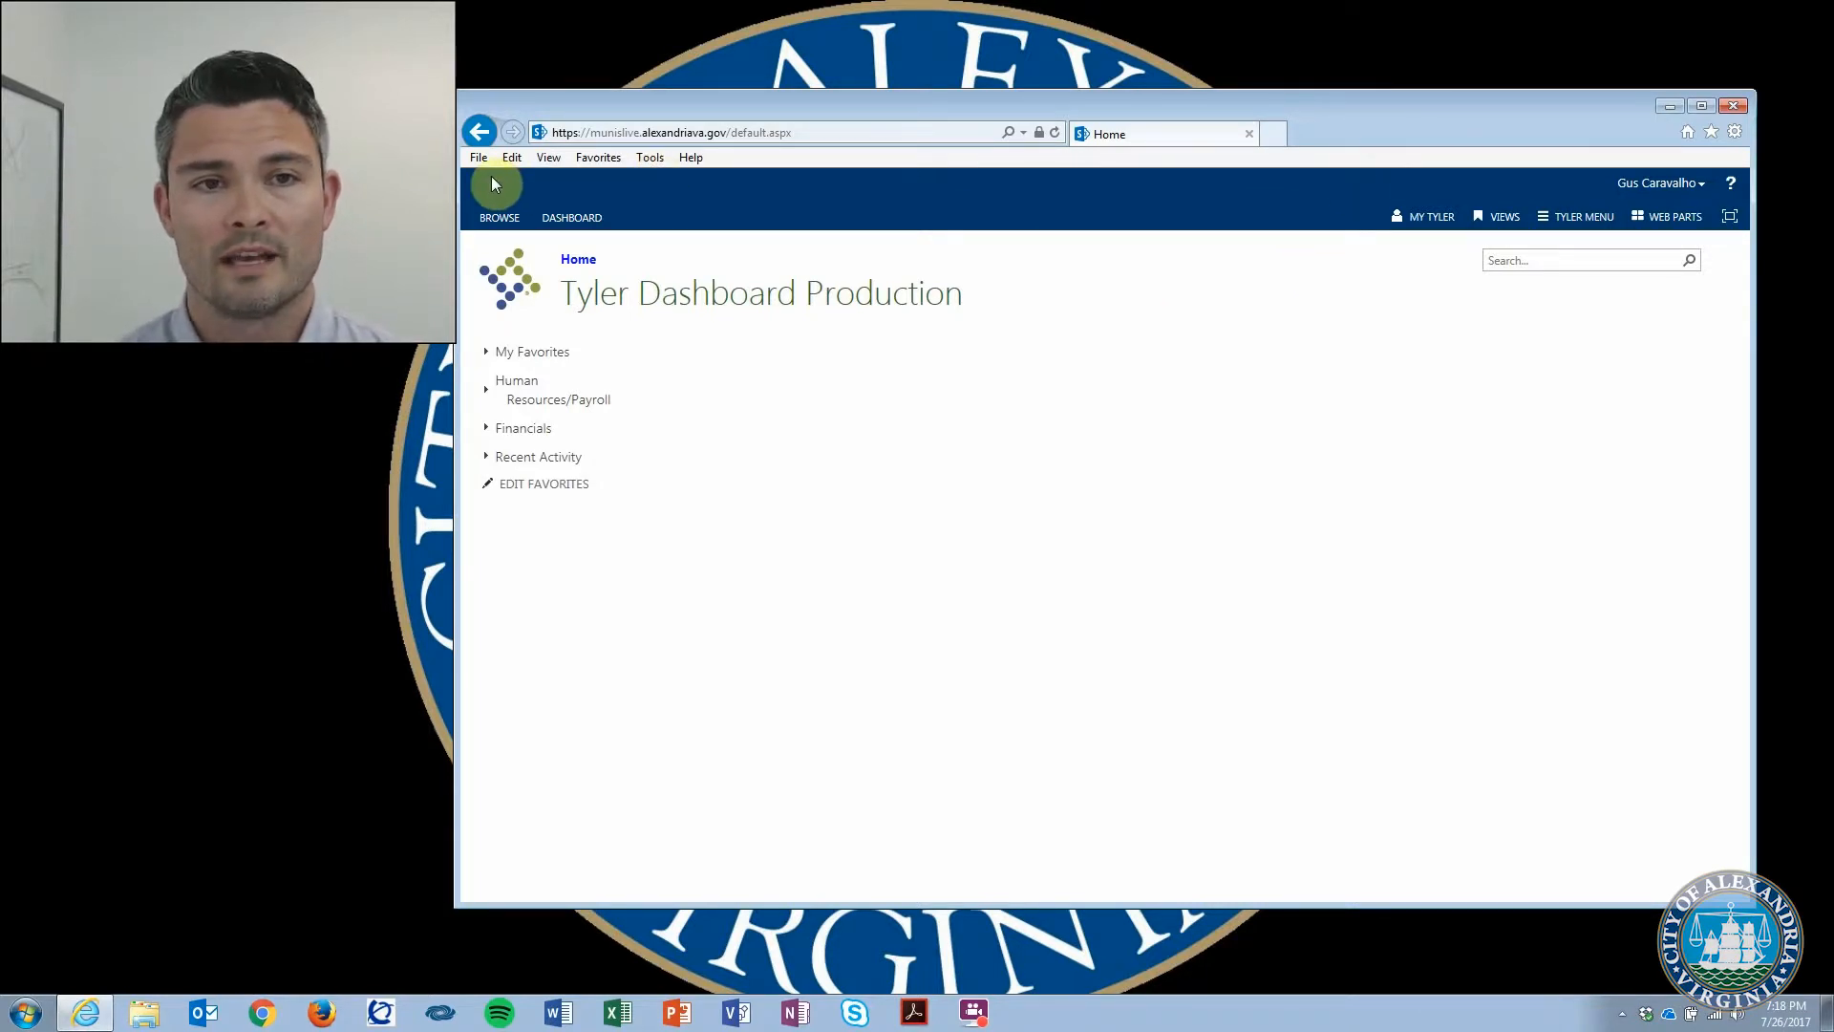
Step: Show the browser's Favorites bar and look over the saved favorites list, then dismiss the list
right_click(1399, 117)
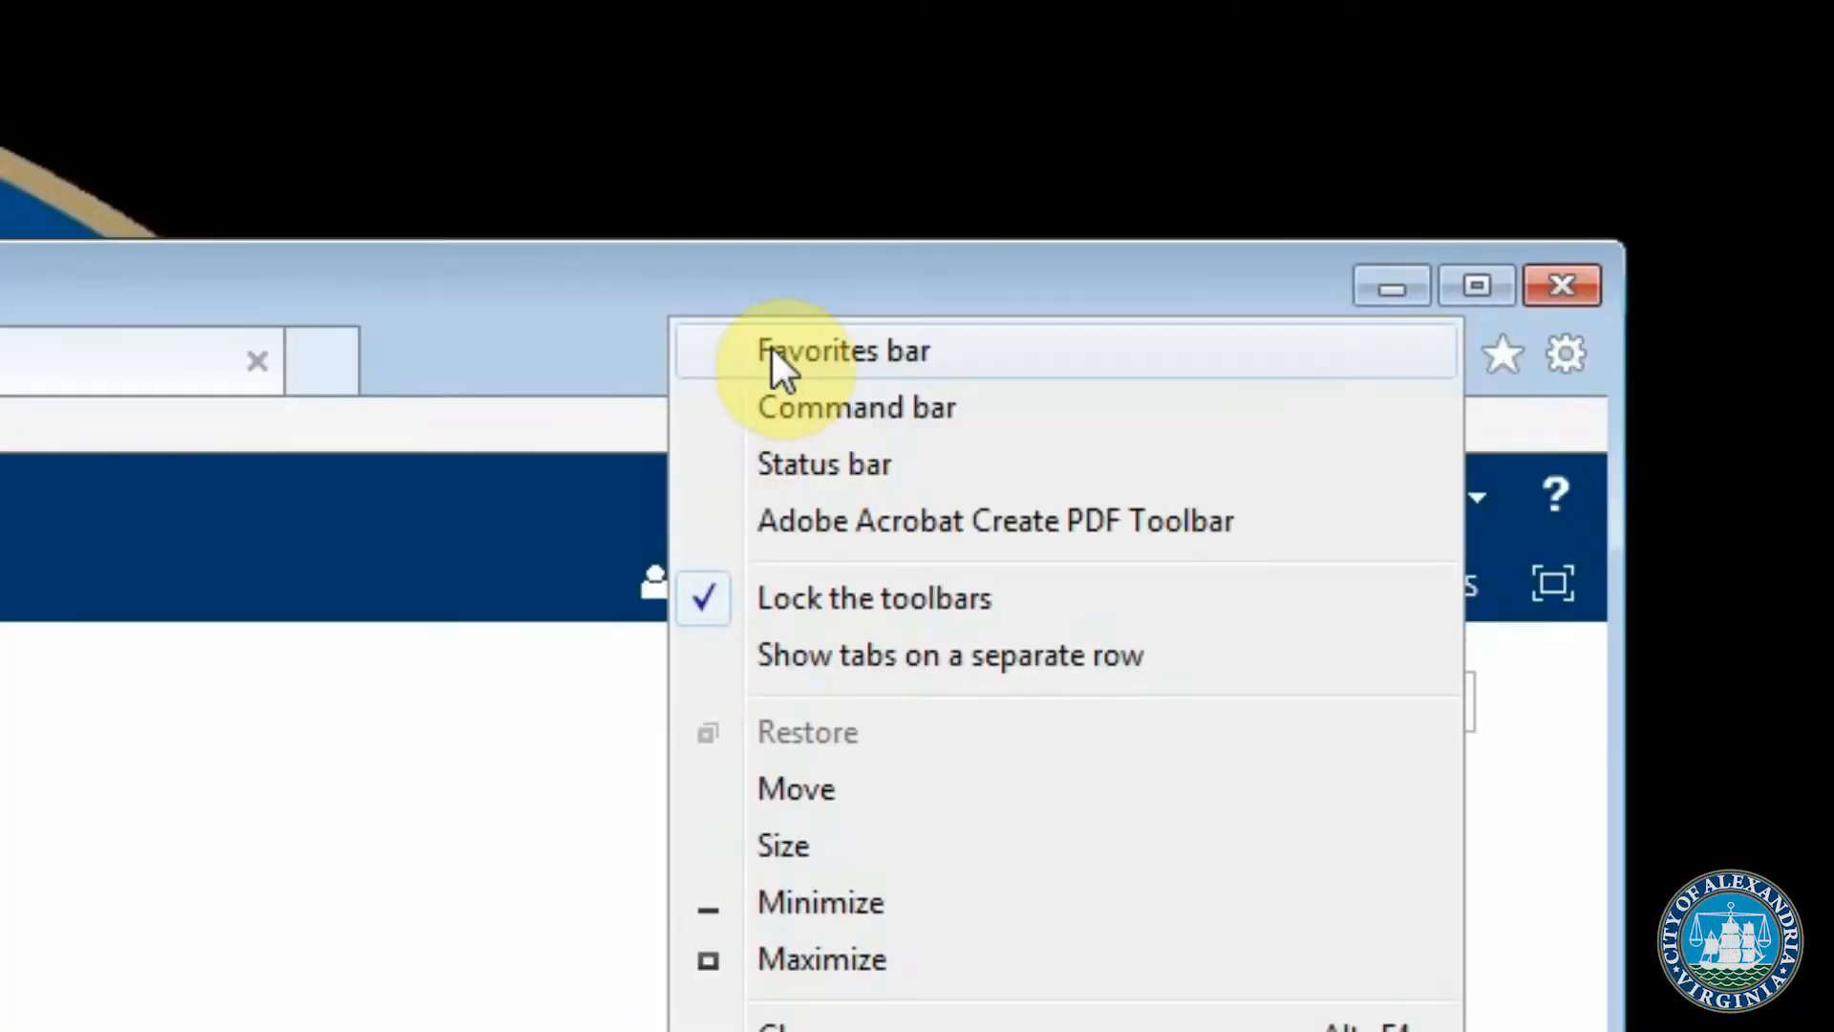
left_click(854, 353)
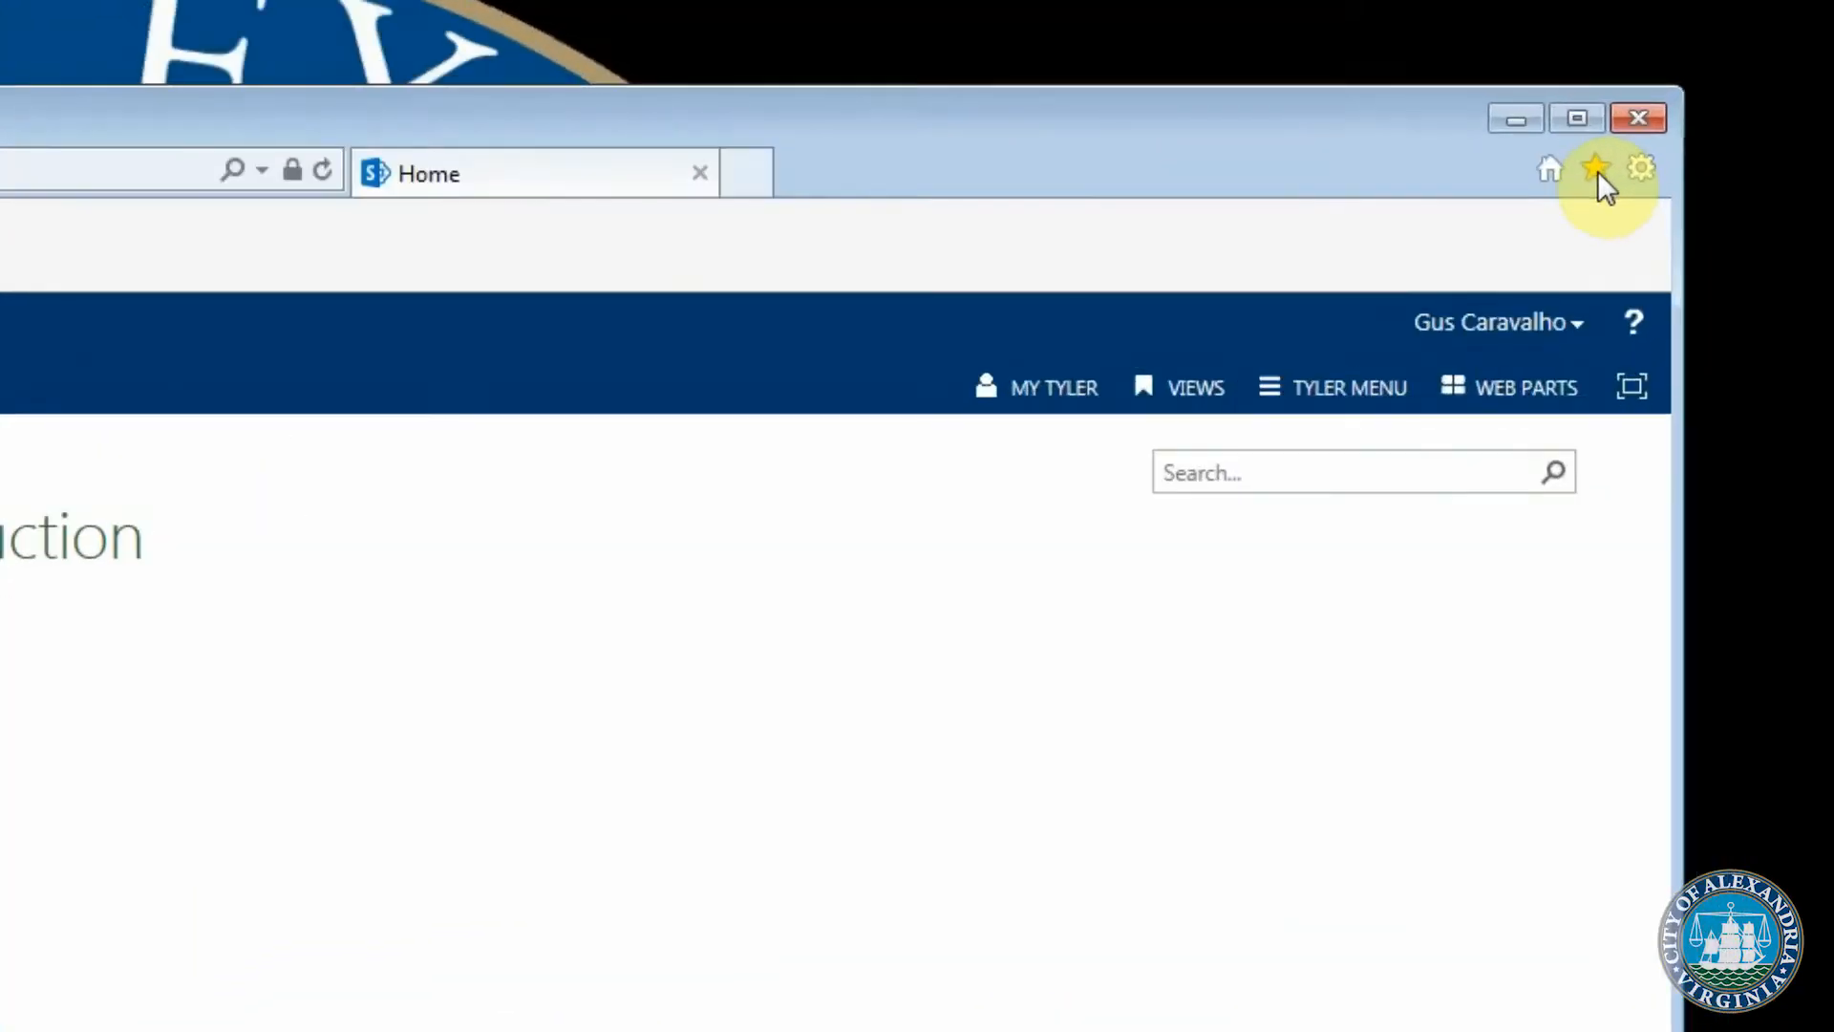
left_click(1596, 170)
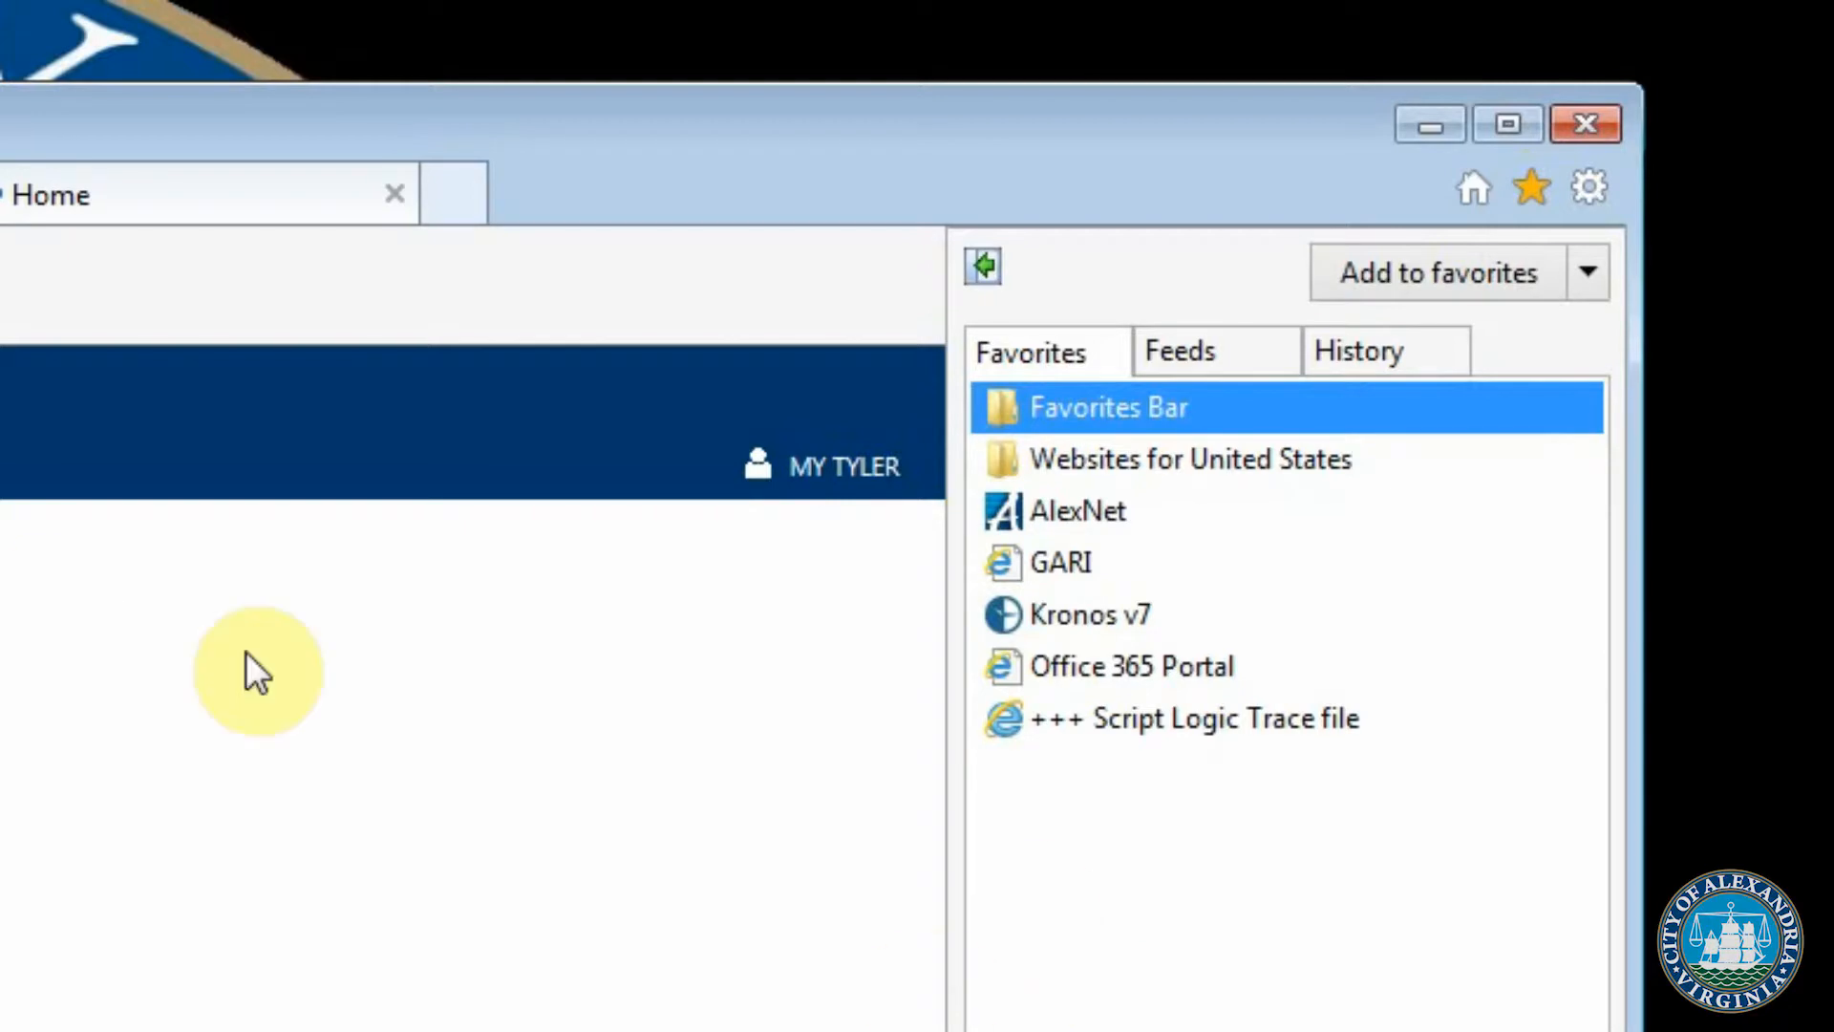
left_click(417, 1008)
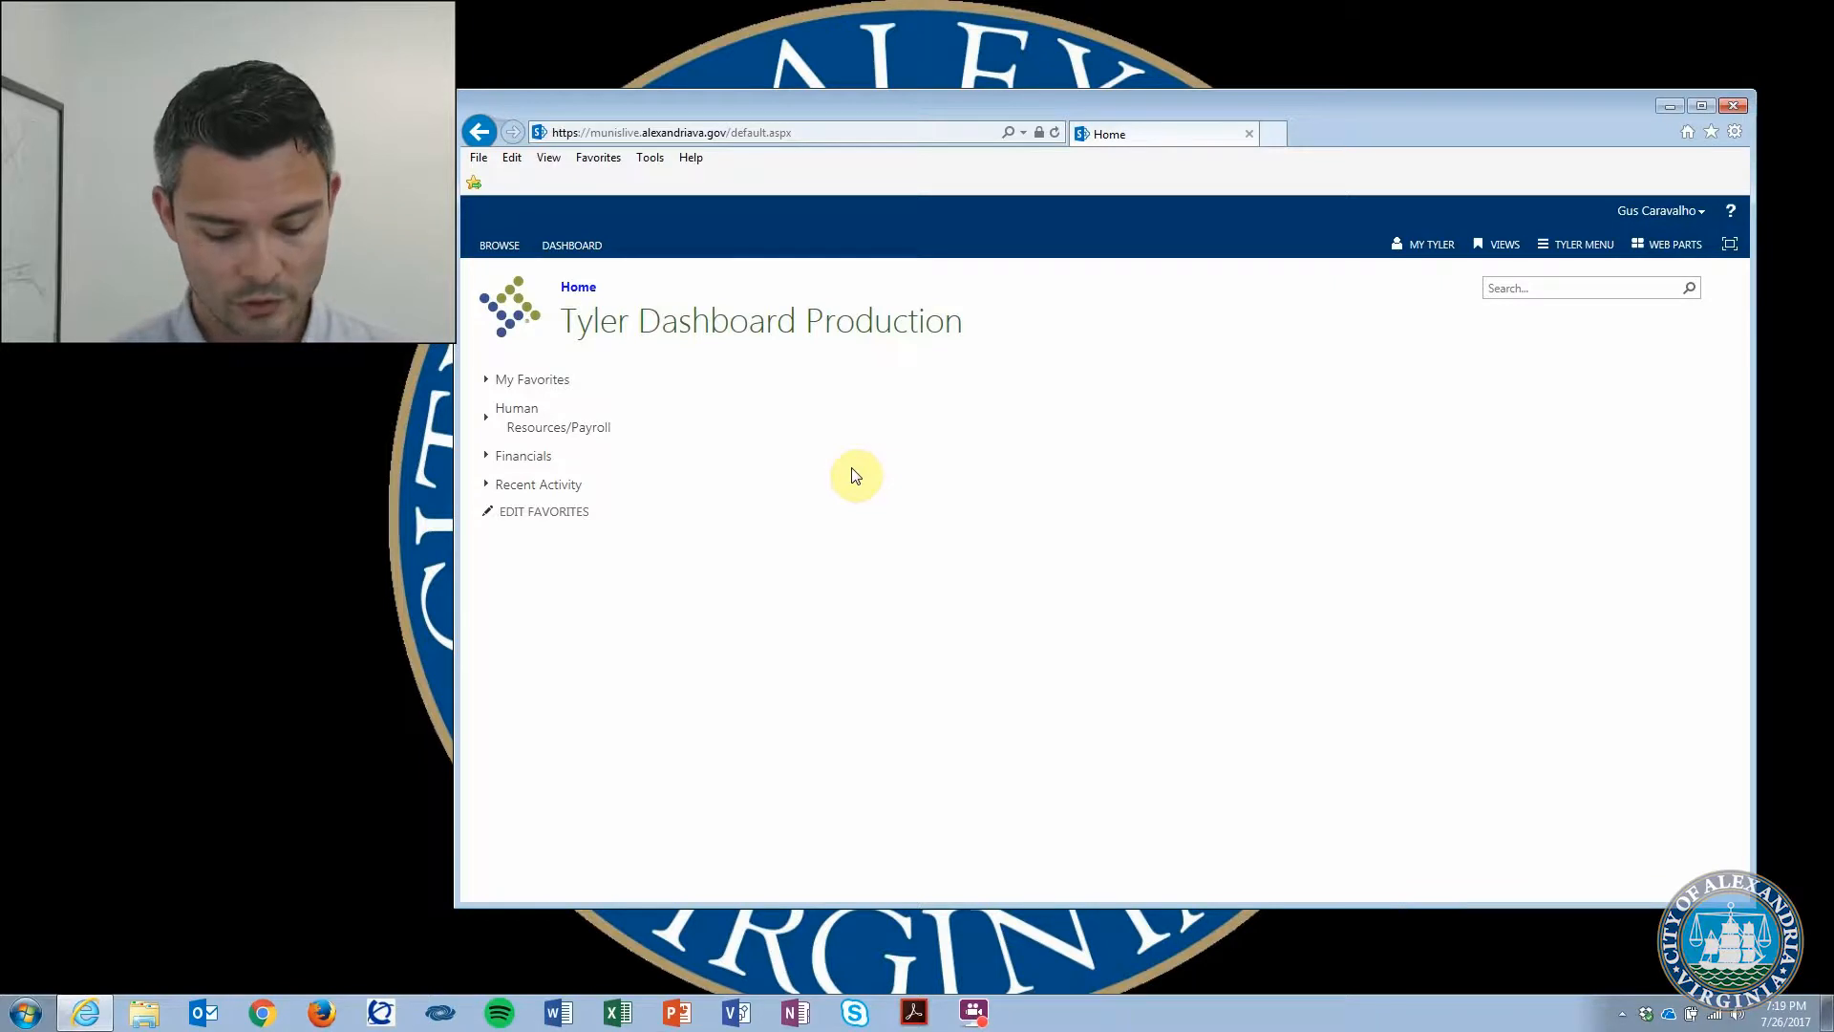
Step: Save the Tyler Dashboard page as a favorite named Munis Live in the Favorites Bar folder
key("ctrl+d")
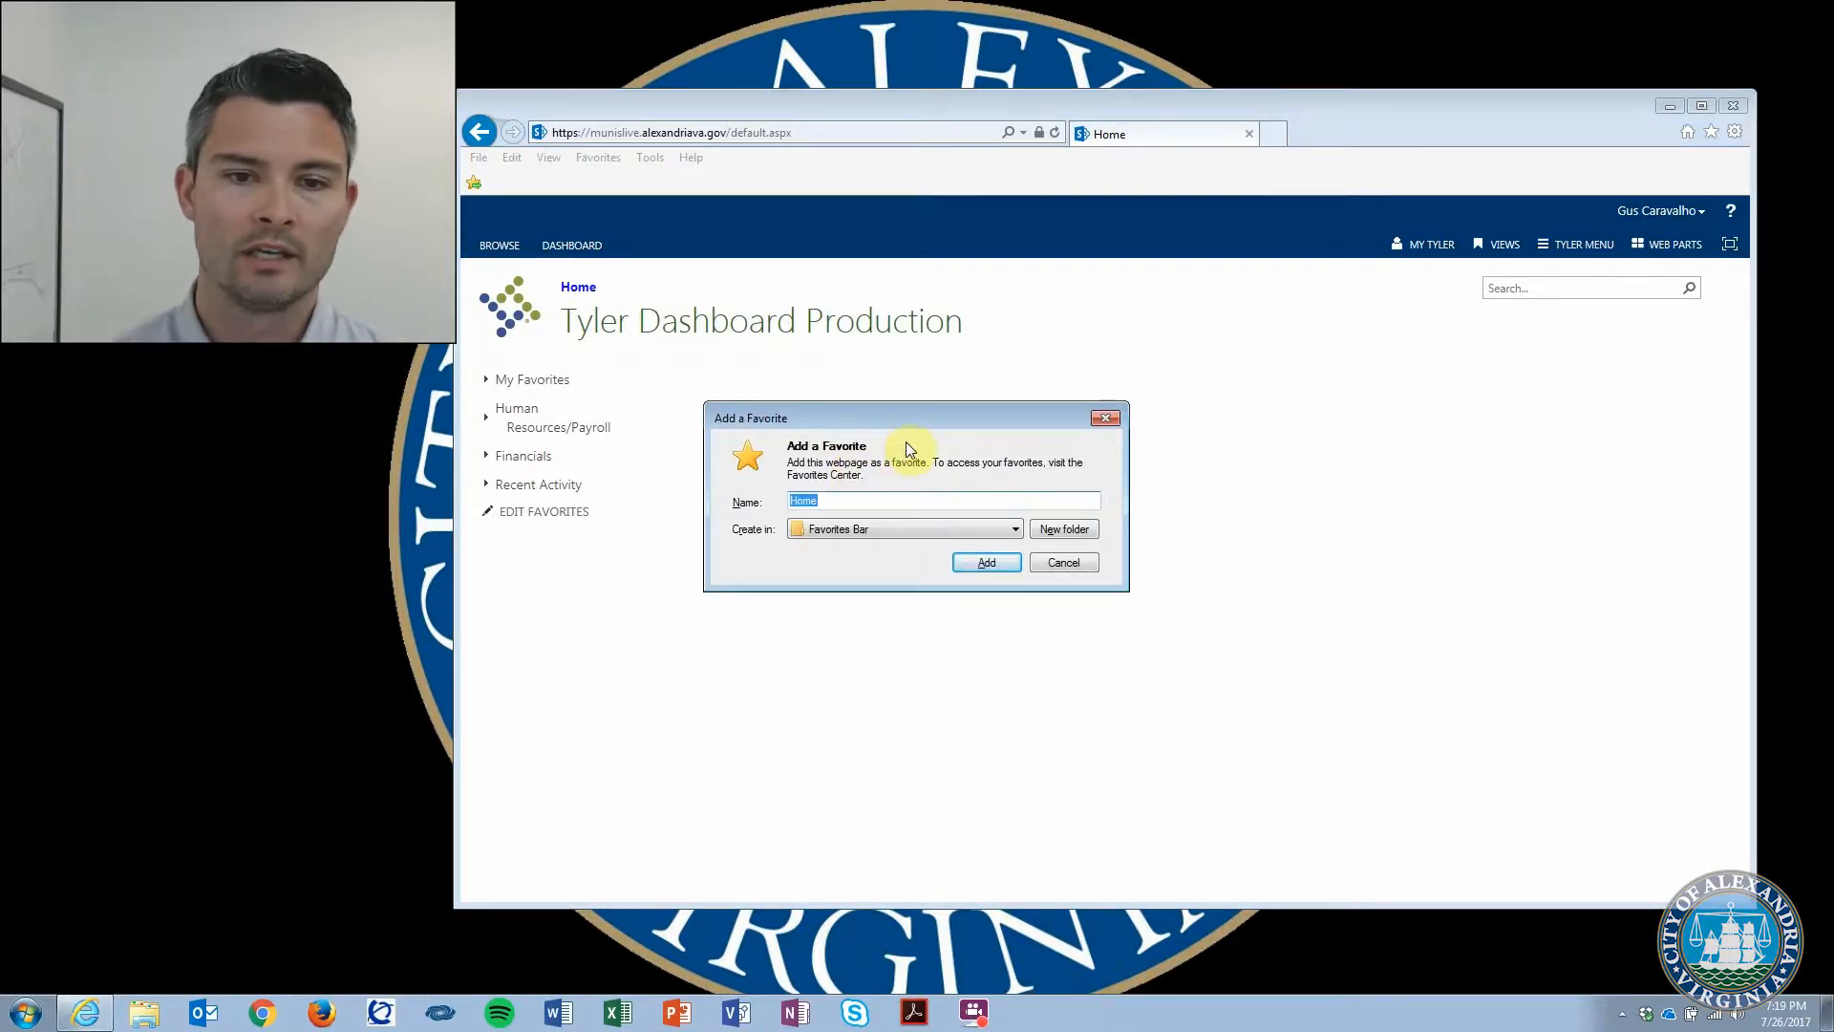
left_click_drag(903, 410, 949, 369)
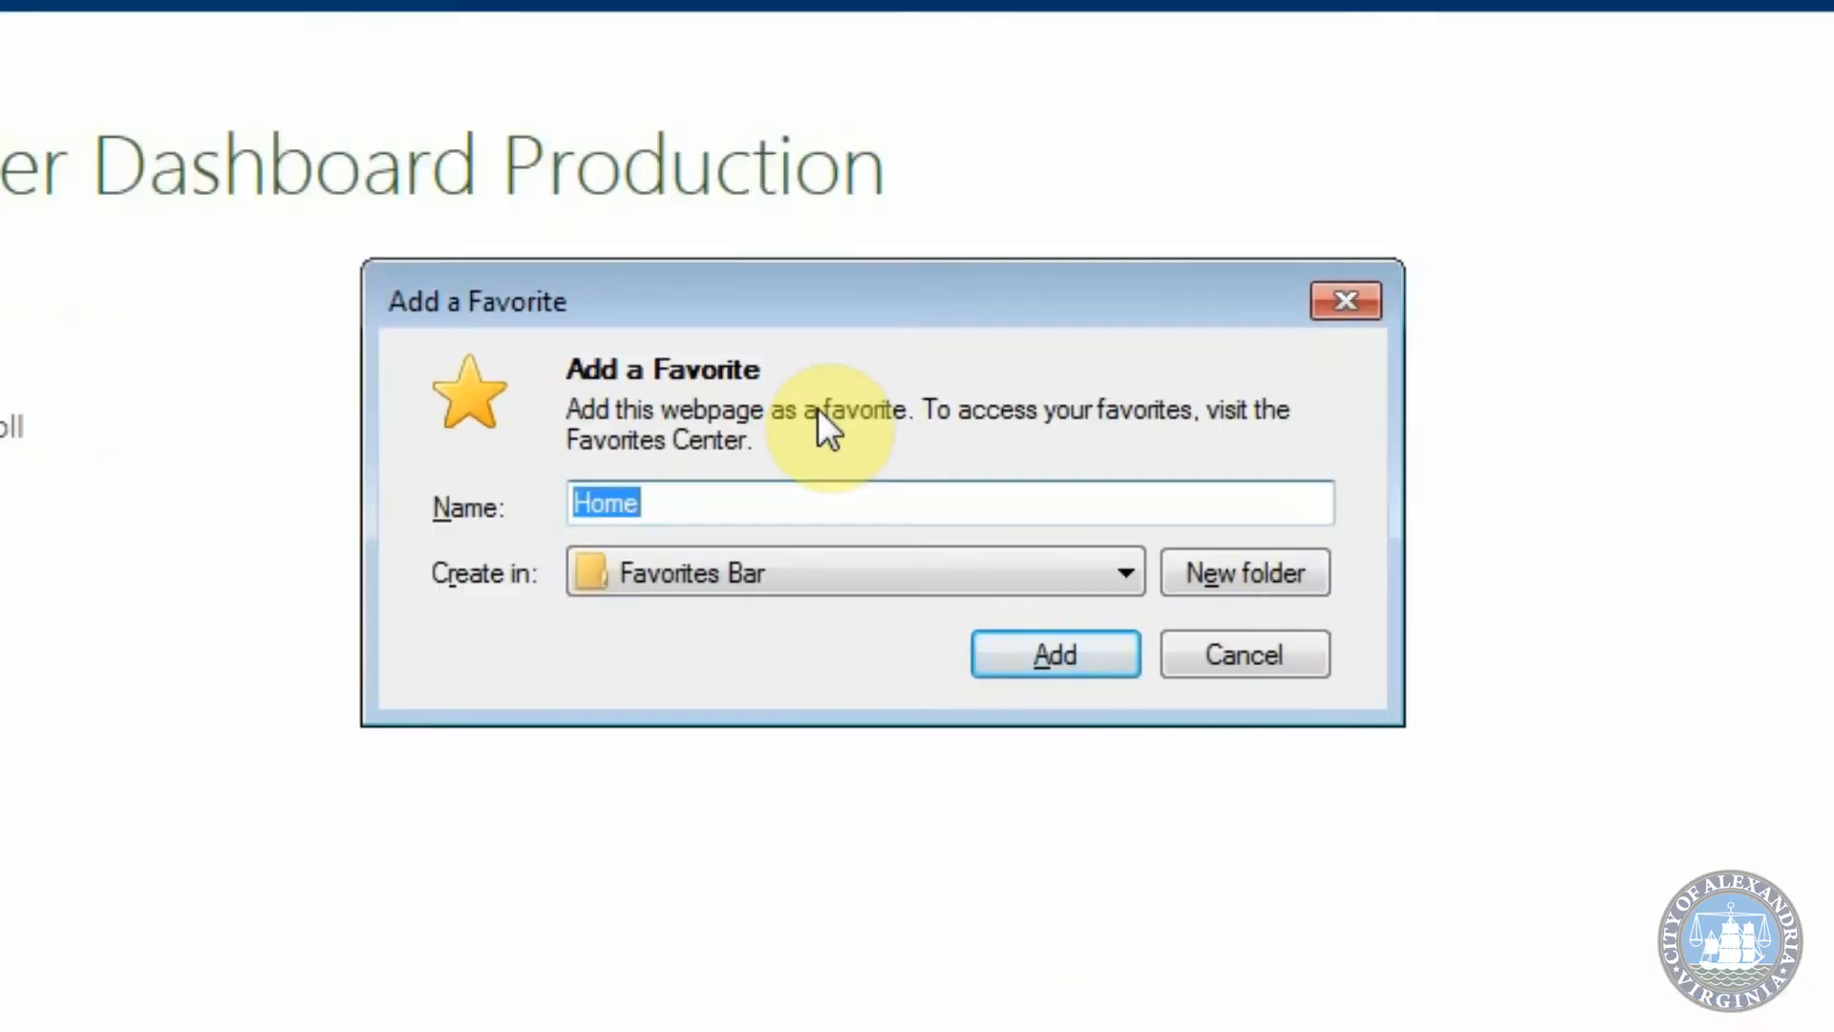
type("Munis Live")
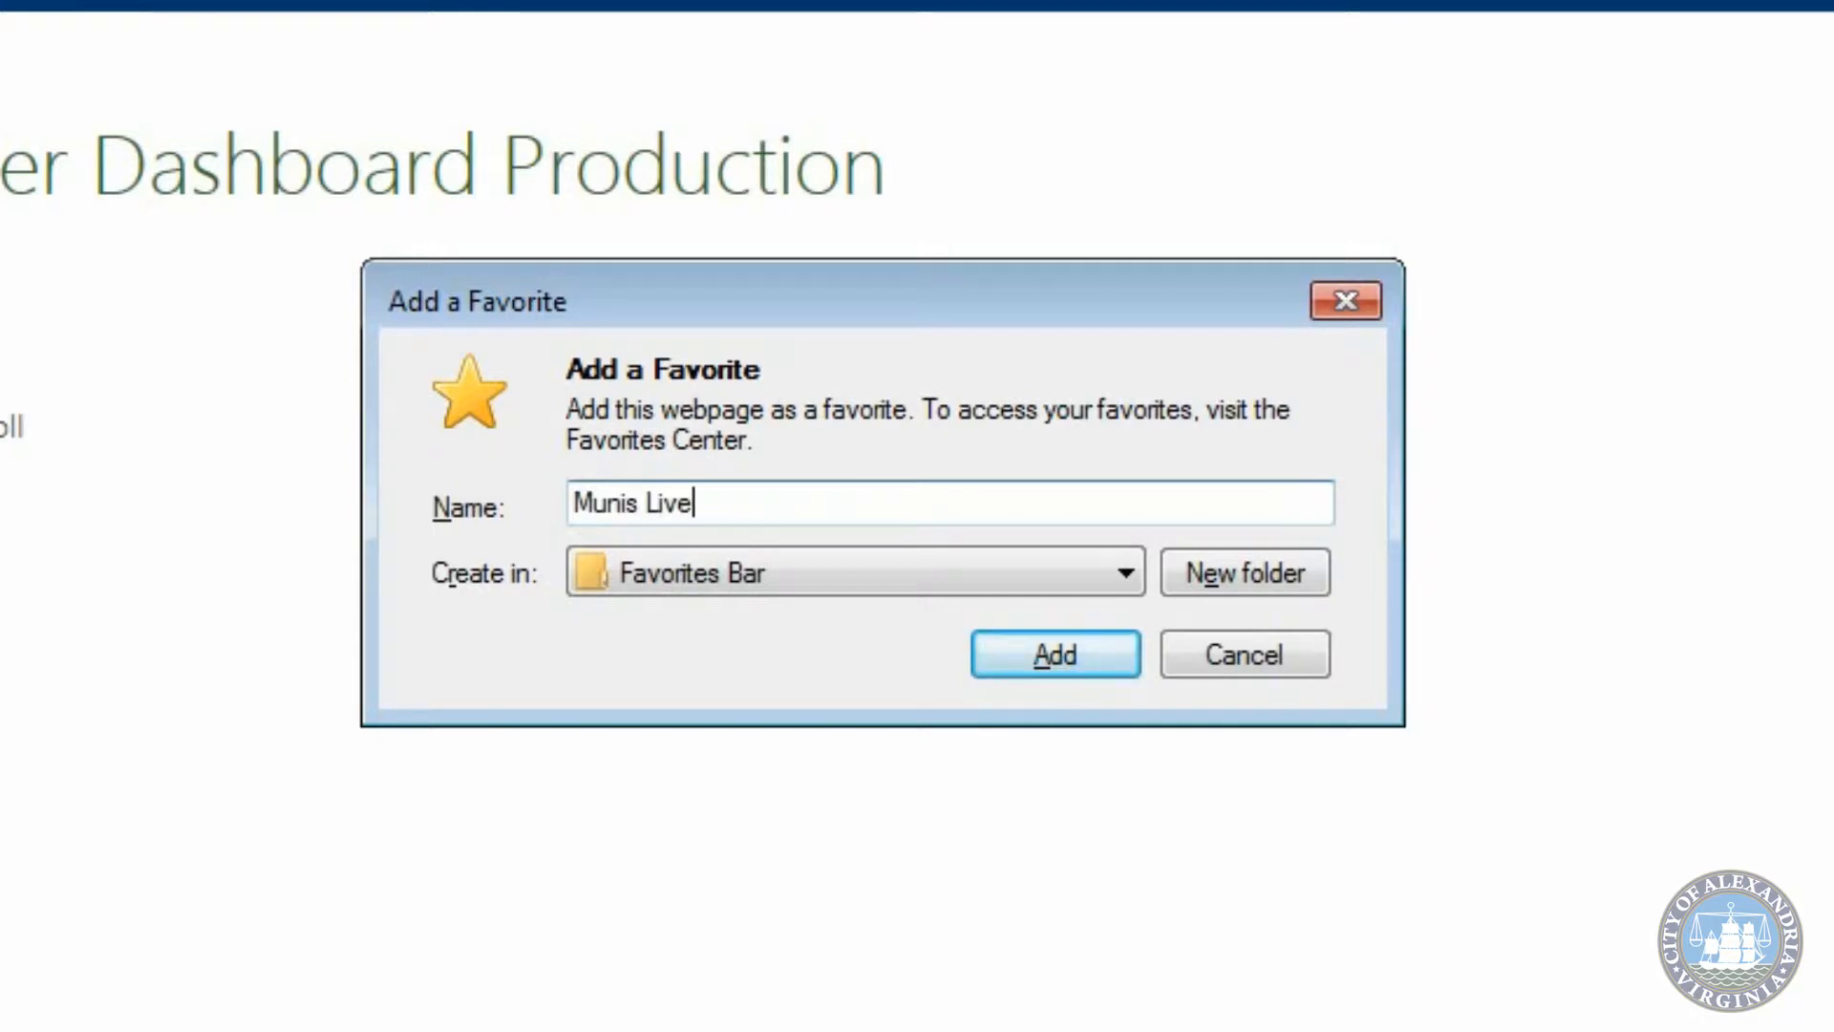
left_click(893, 567)
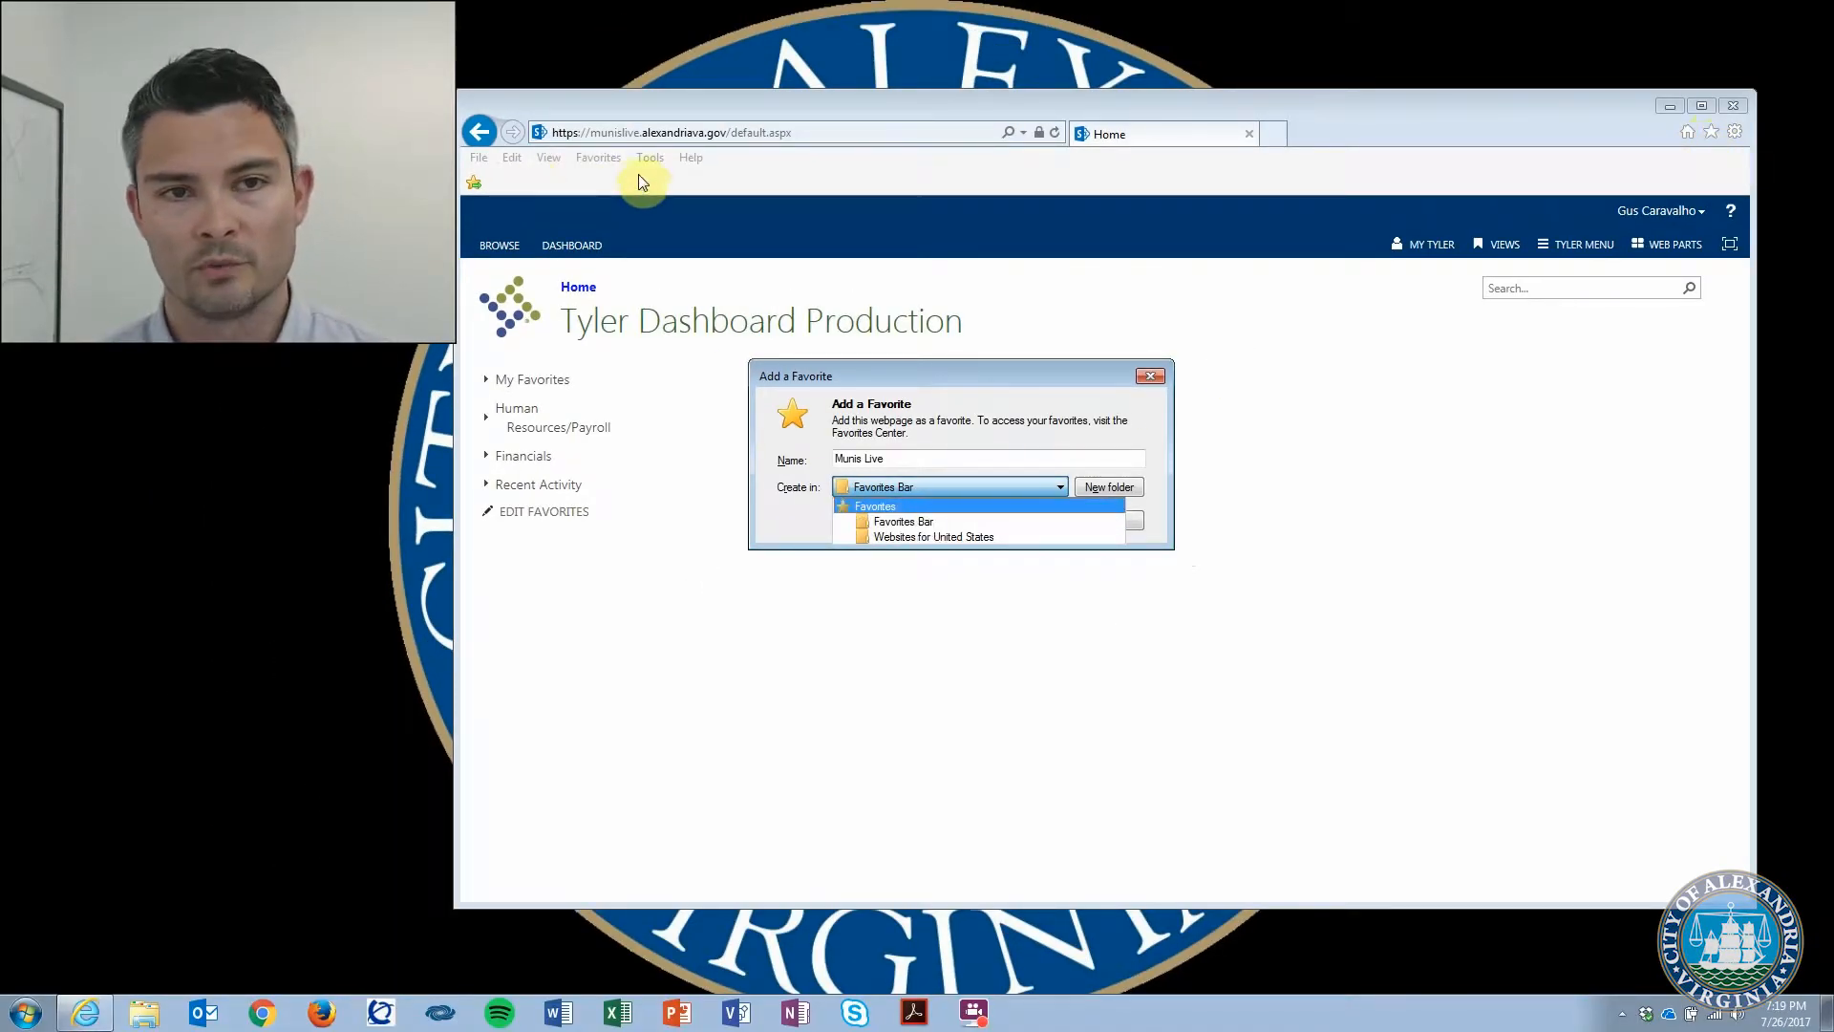
left_click(897, 521)
left_click(1023, 524)
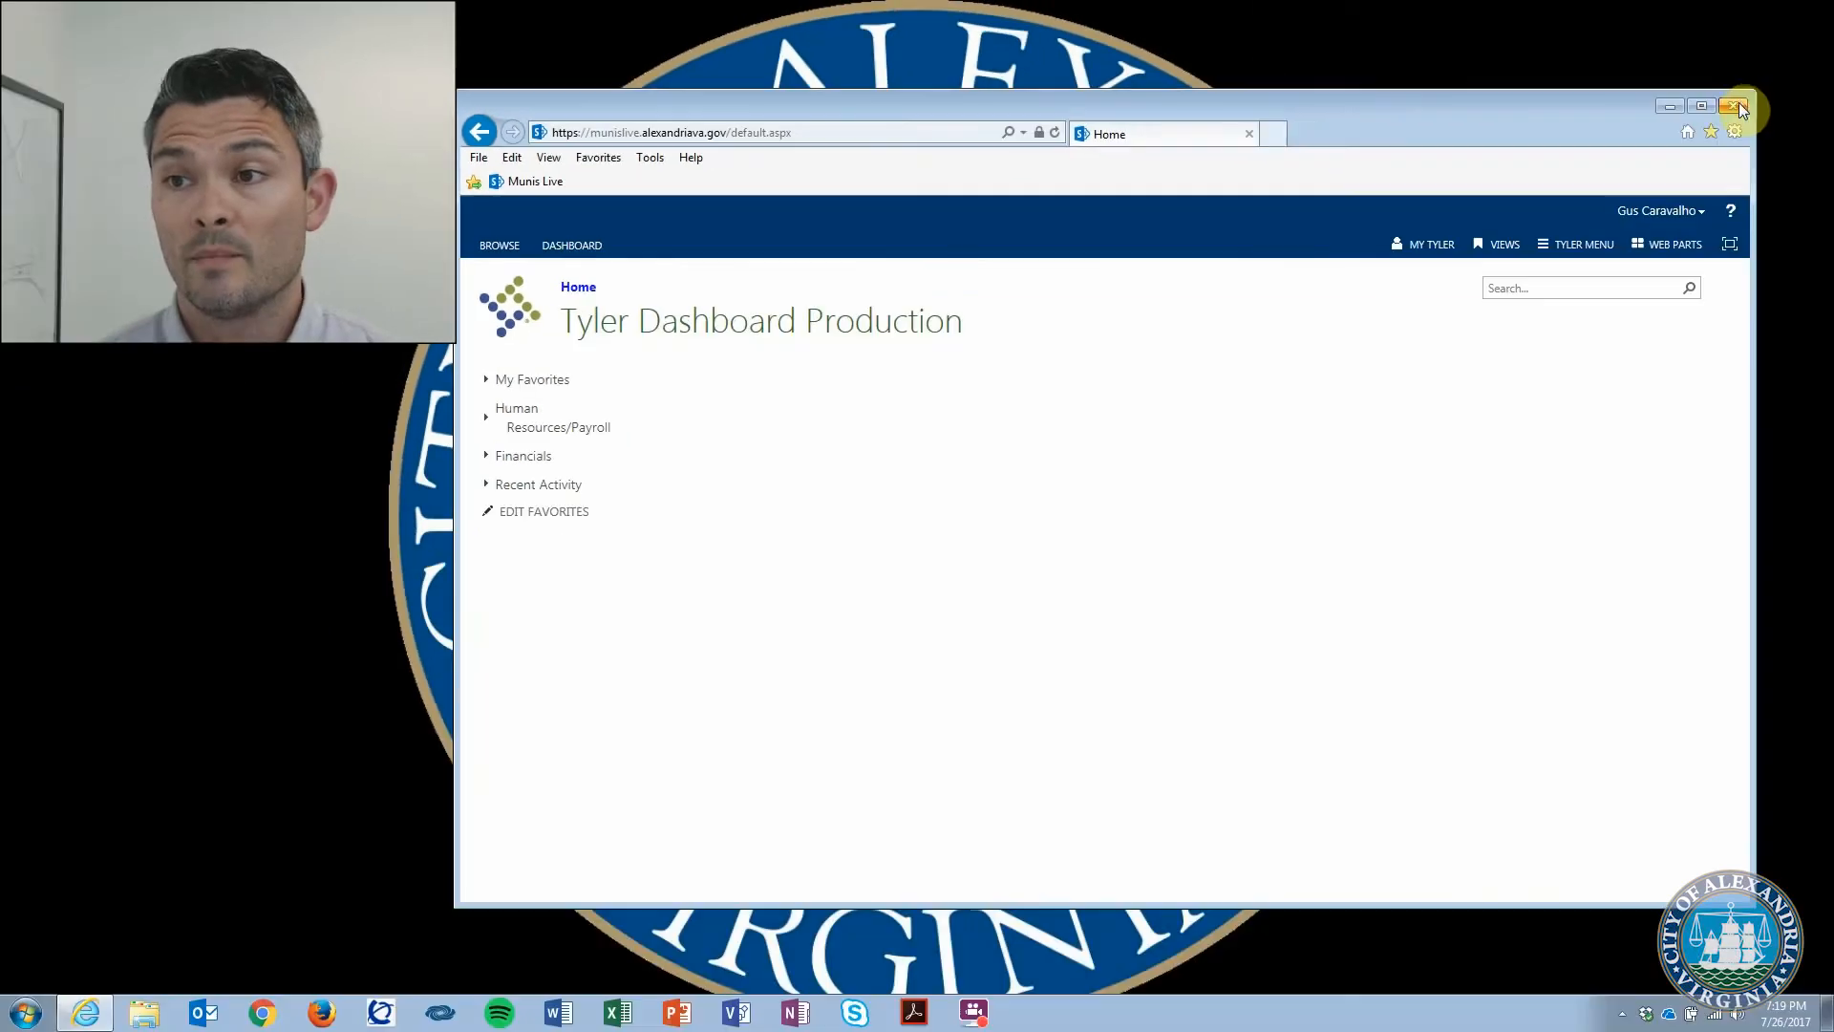
Step: Restart Internet Explorer, load Munis Live from the Favorites bar and decline making Internet Explorer the default browser
left_click(1740, 107)
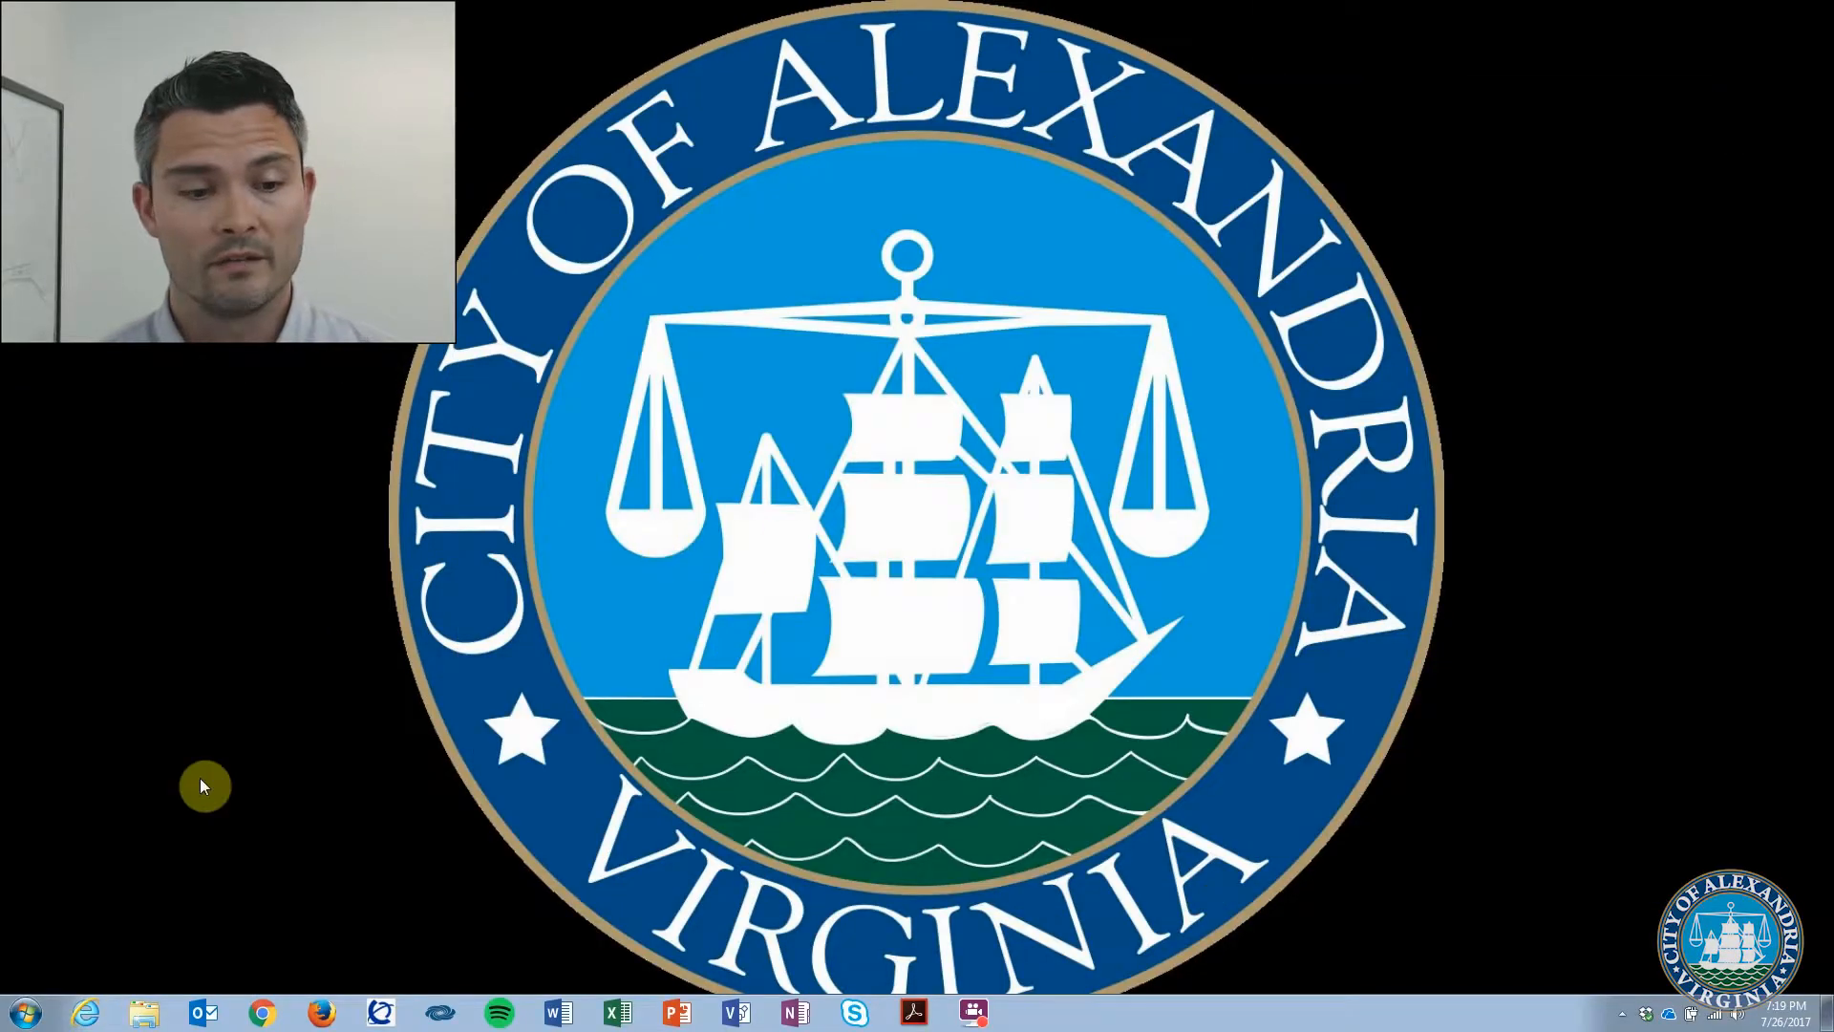
left_click(83, 1011)
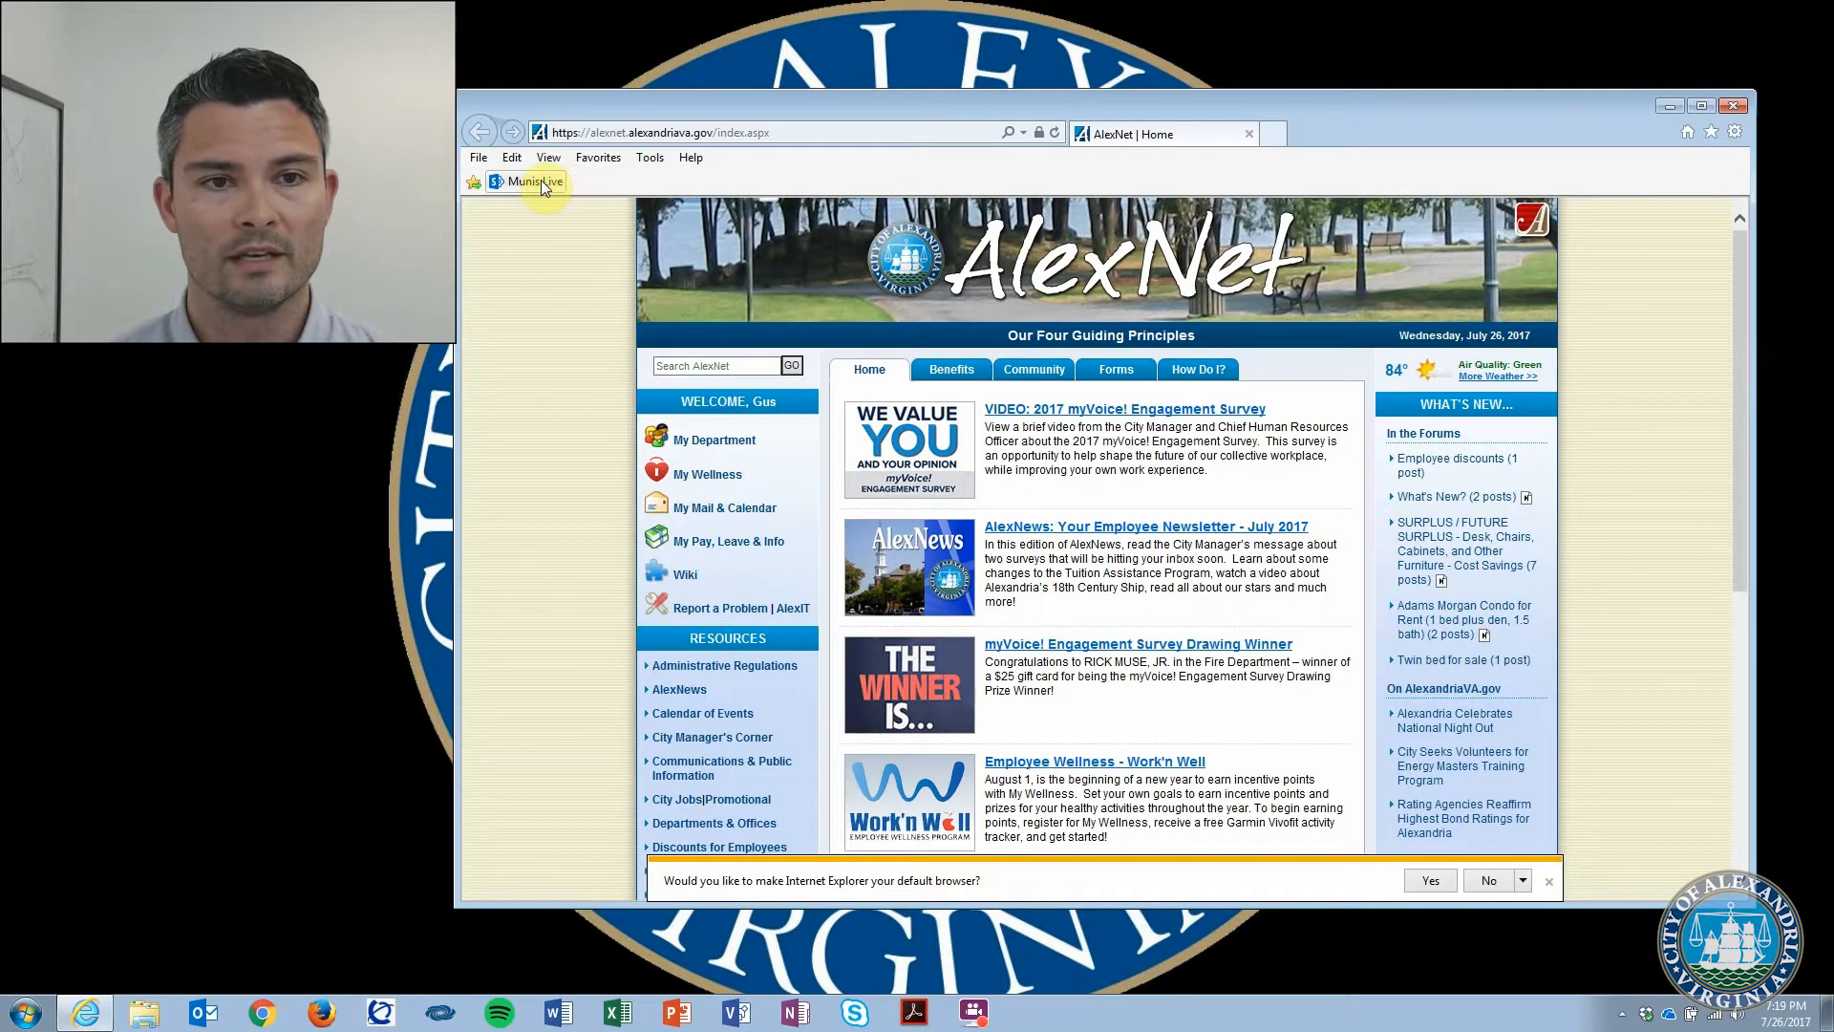
left_click(541, 181)
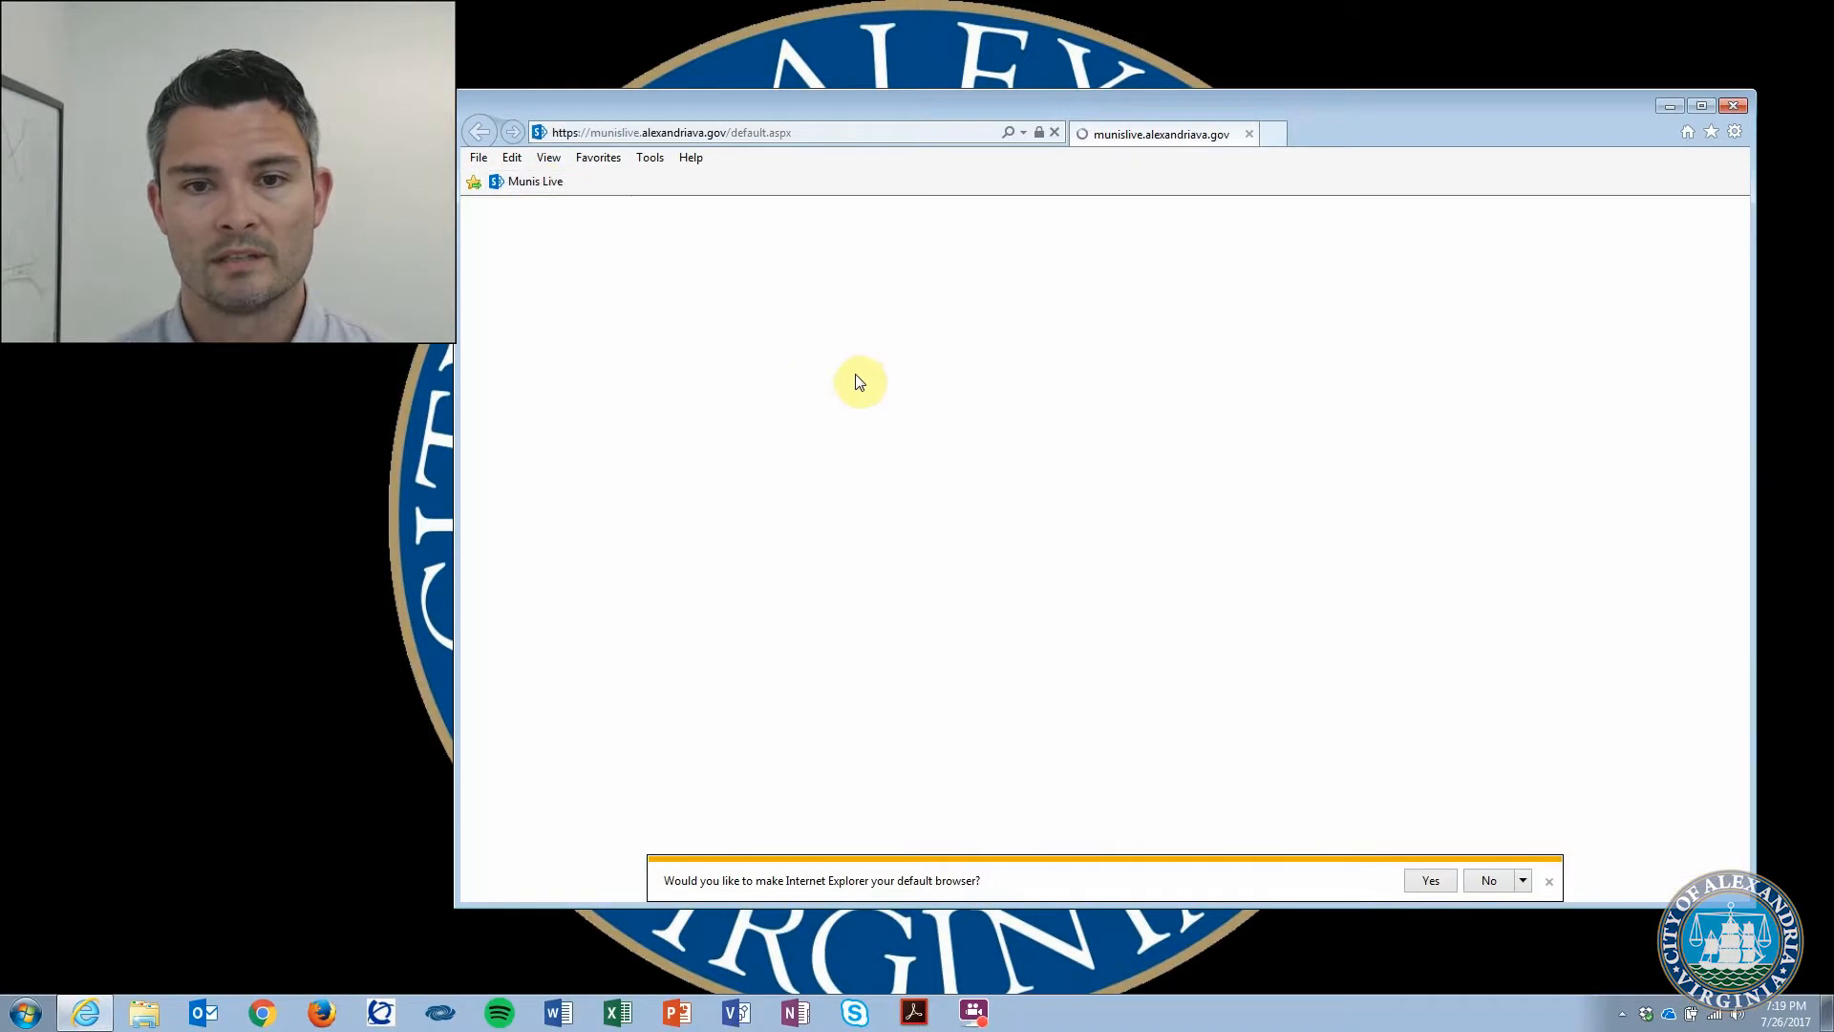
left_click(1486, 884)
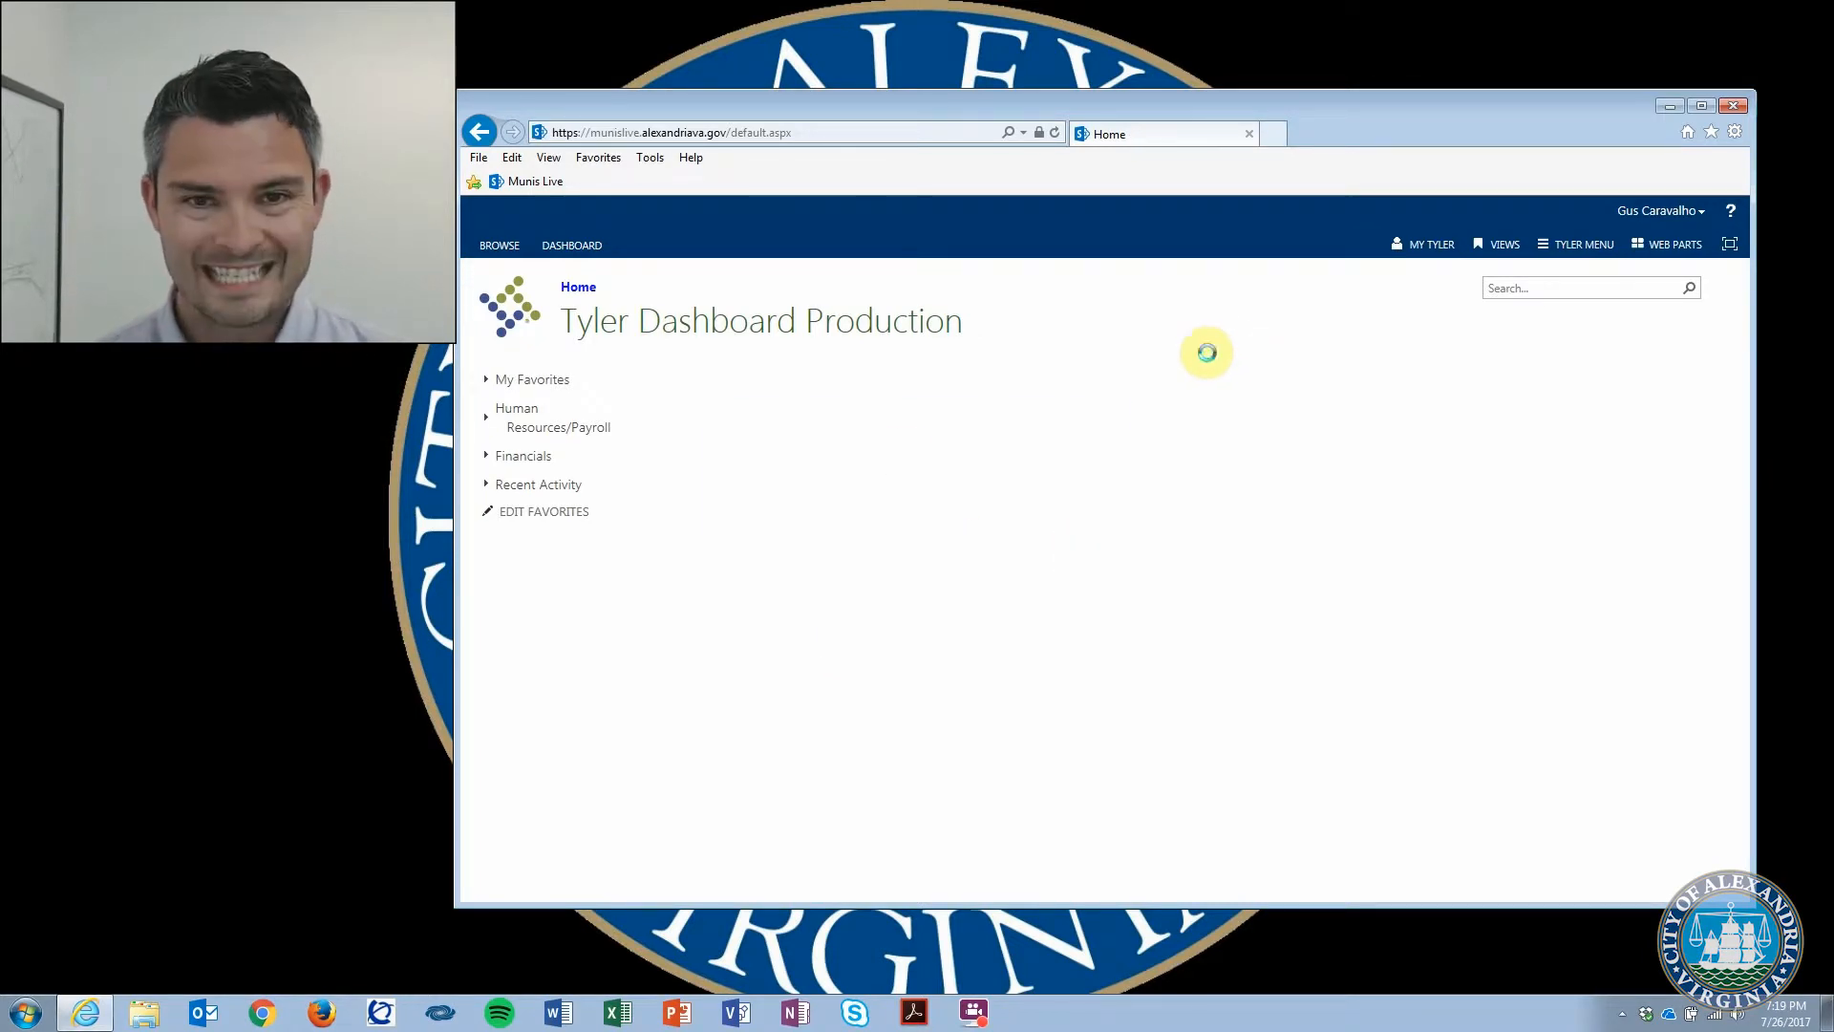
Step: Save the dashboard page as Munis Live in the main Favorites folder and load it from the favorites list
key("ctrl+d")
left_click(950, 524)
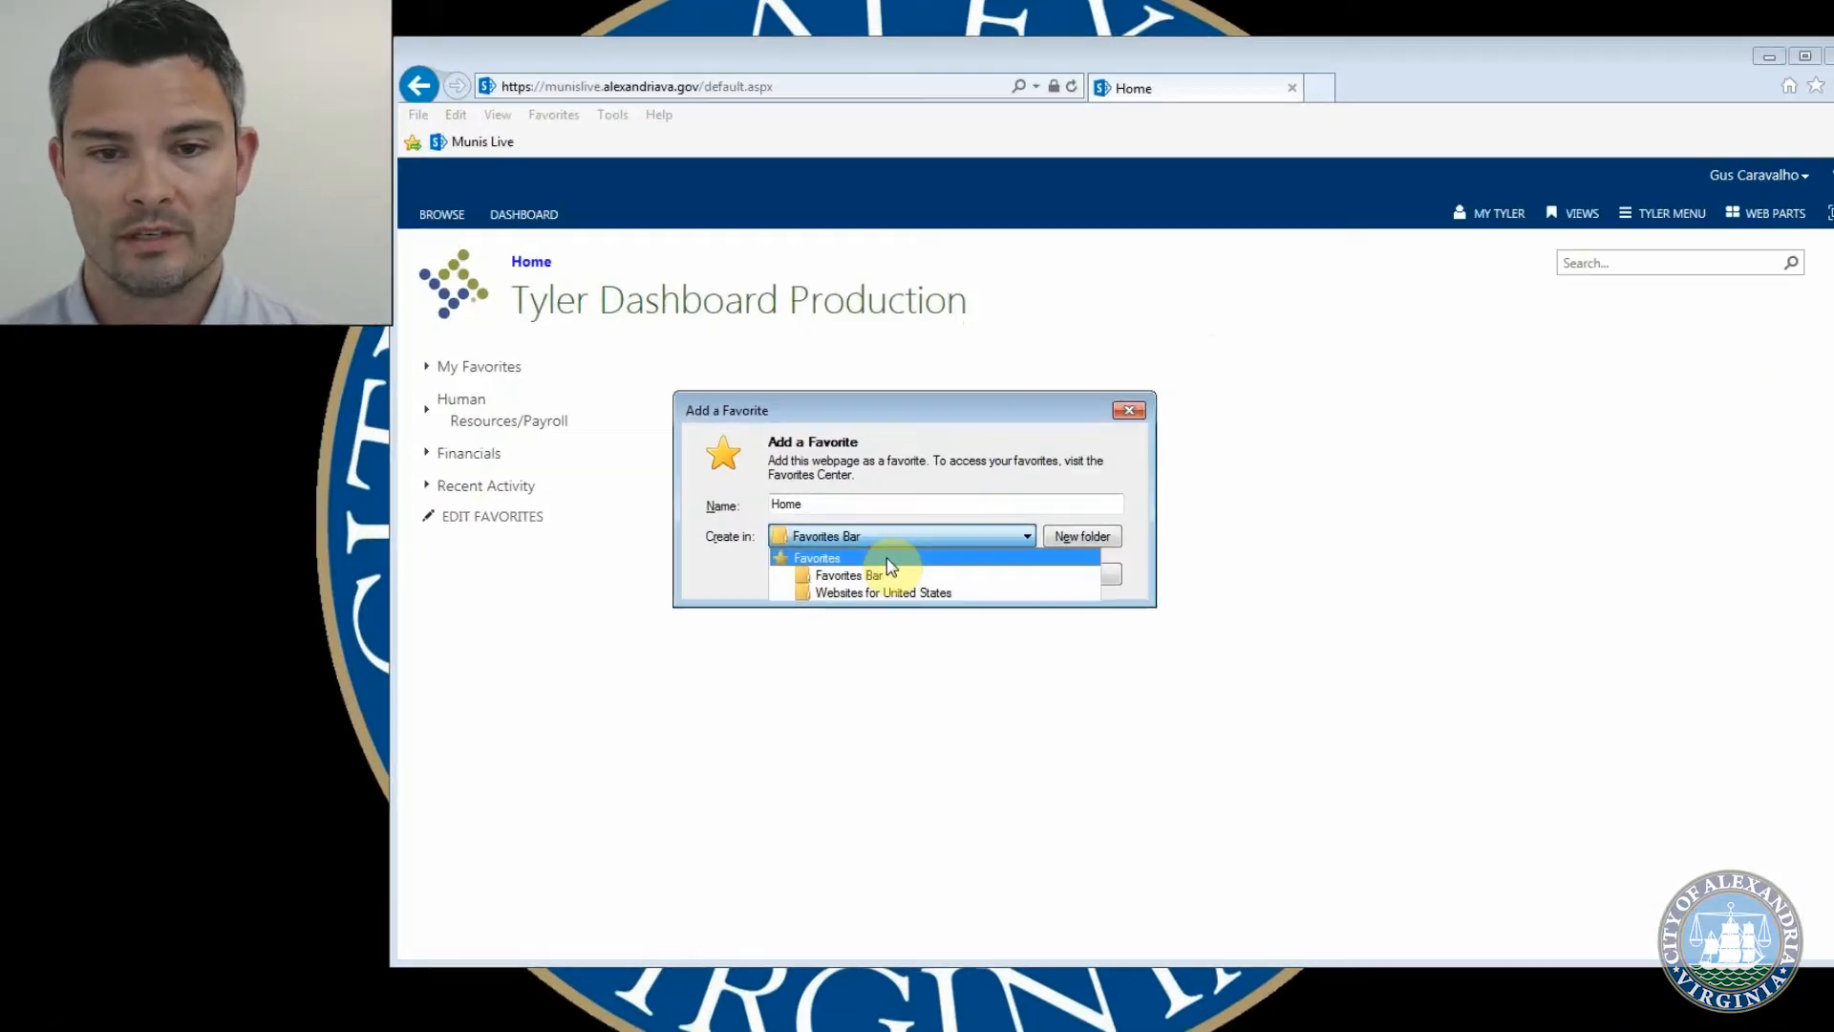
left_click(889, 548)
left_click_drag(736, 517, 671, 520)
type("Mun")
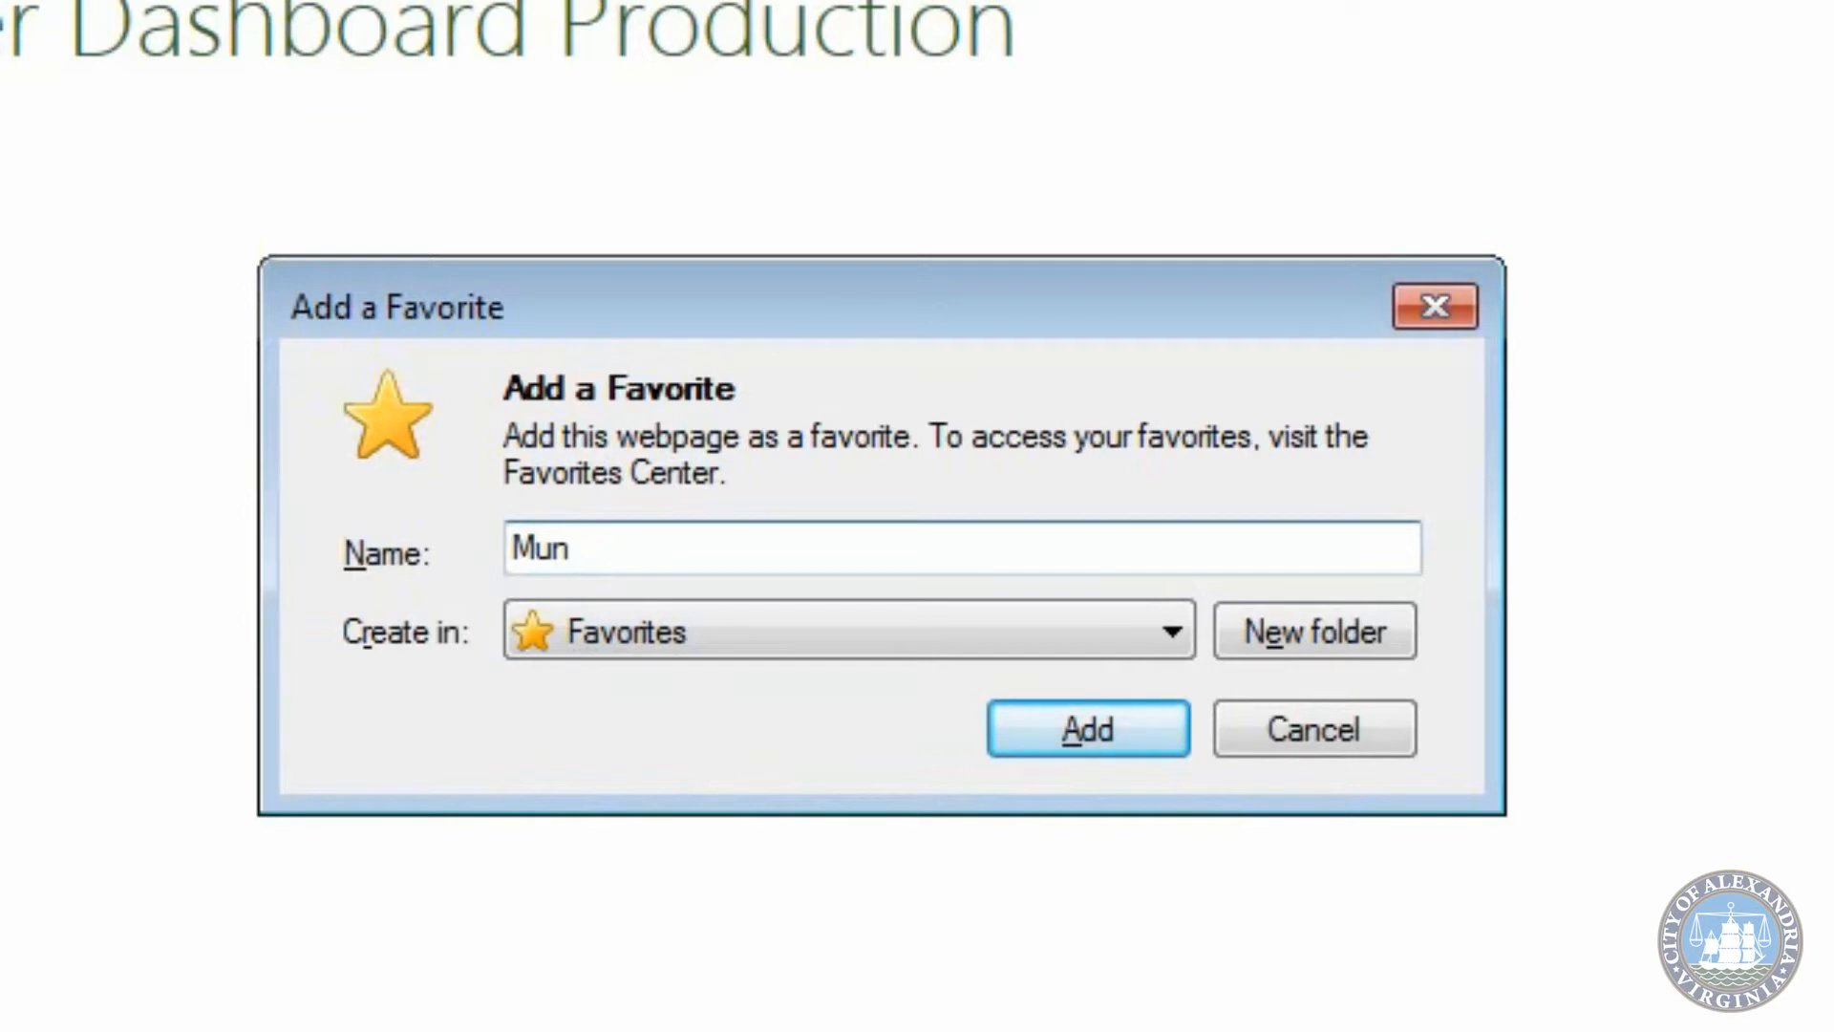
type("is Live")
left_click(1086, 731)
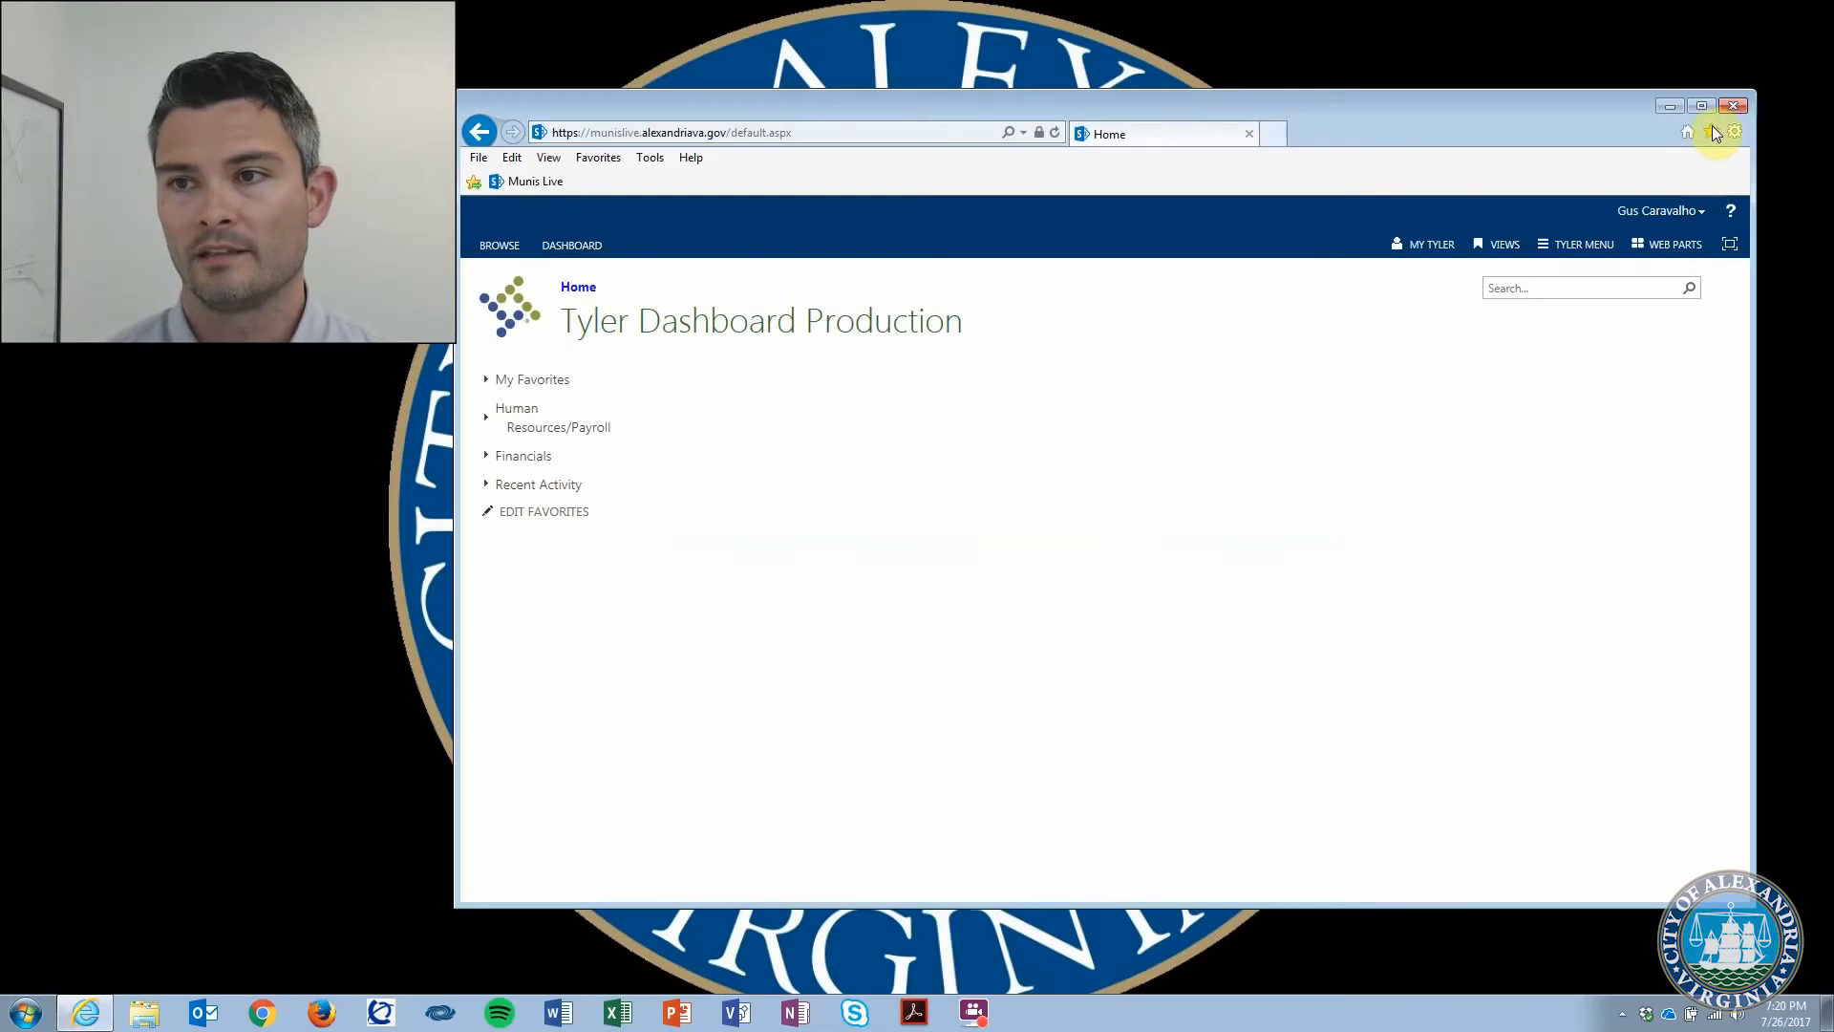
left_click(1712, 131)
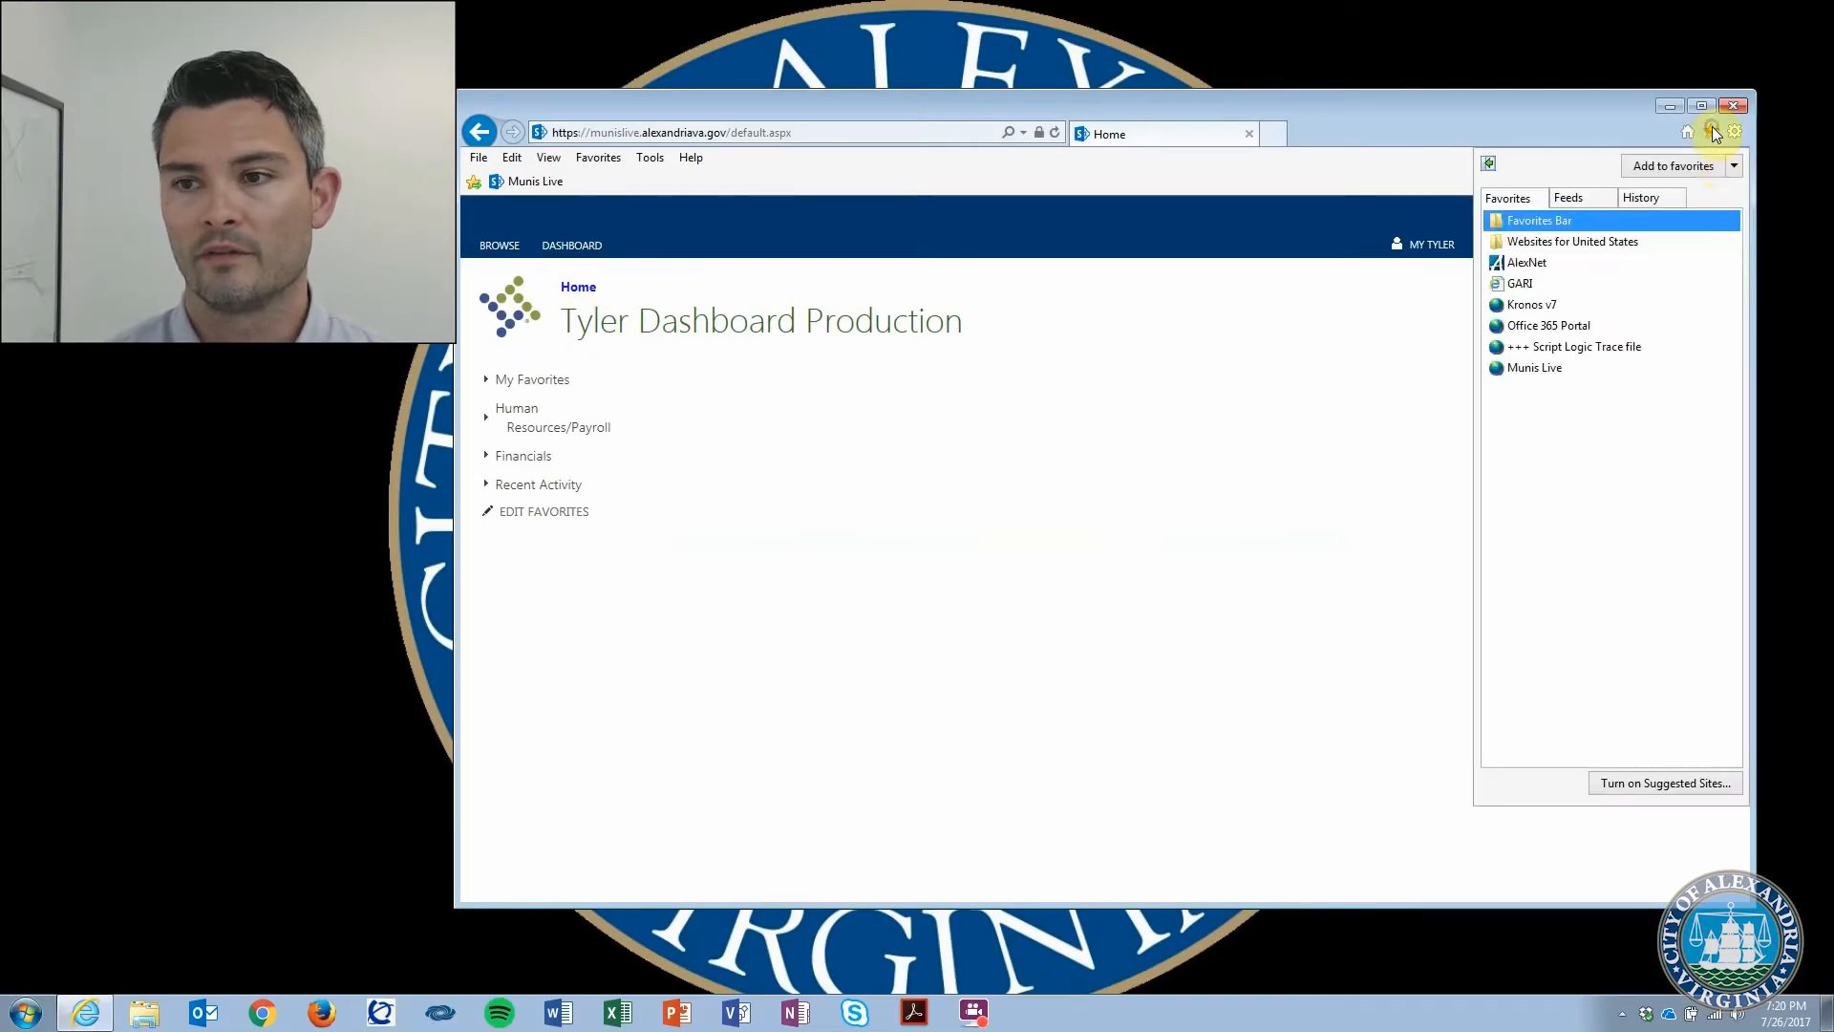
left_click(1552, 371)
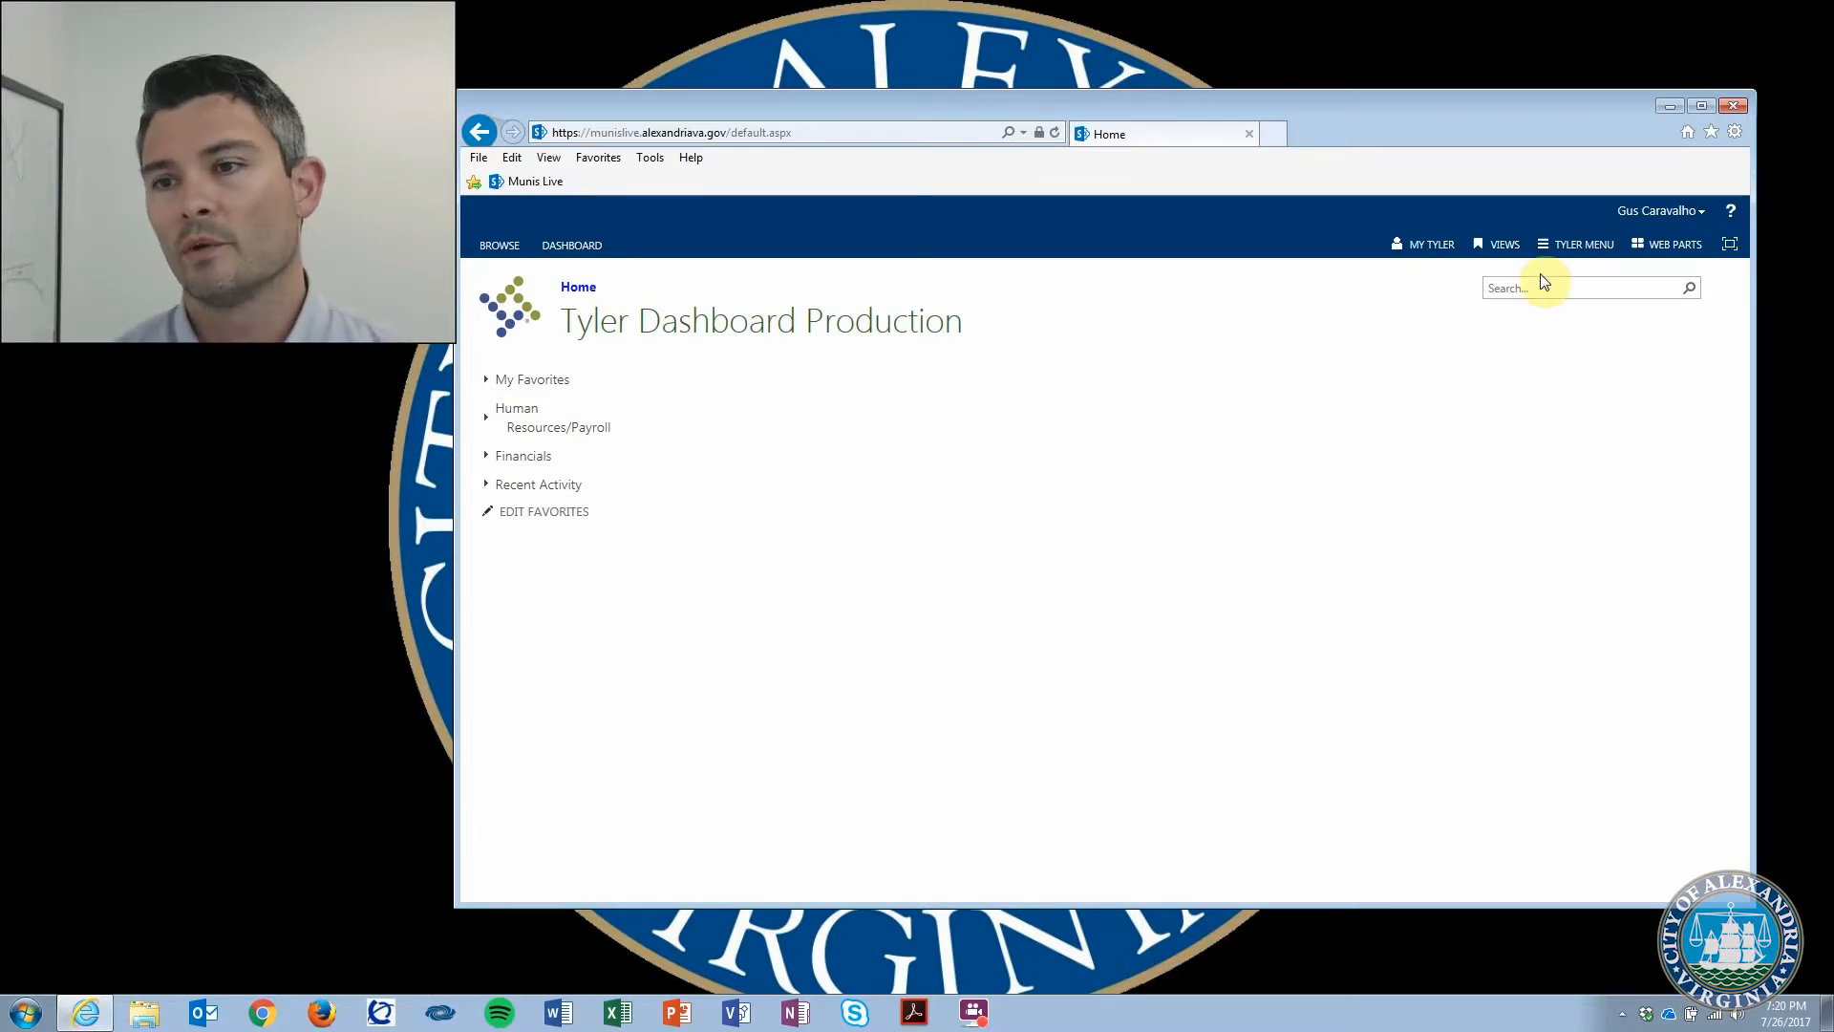
Step: Open the Tyler Menu, browse its Financials and Accounts Payable branches and collapse them again
left_click(1571, 250)
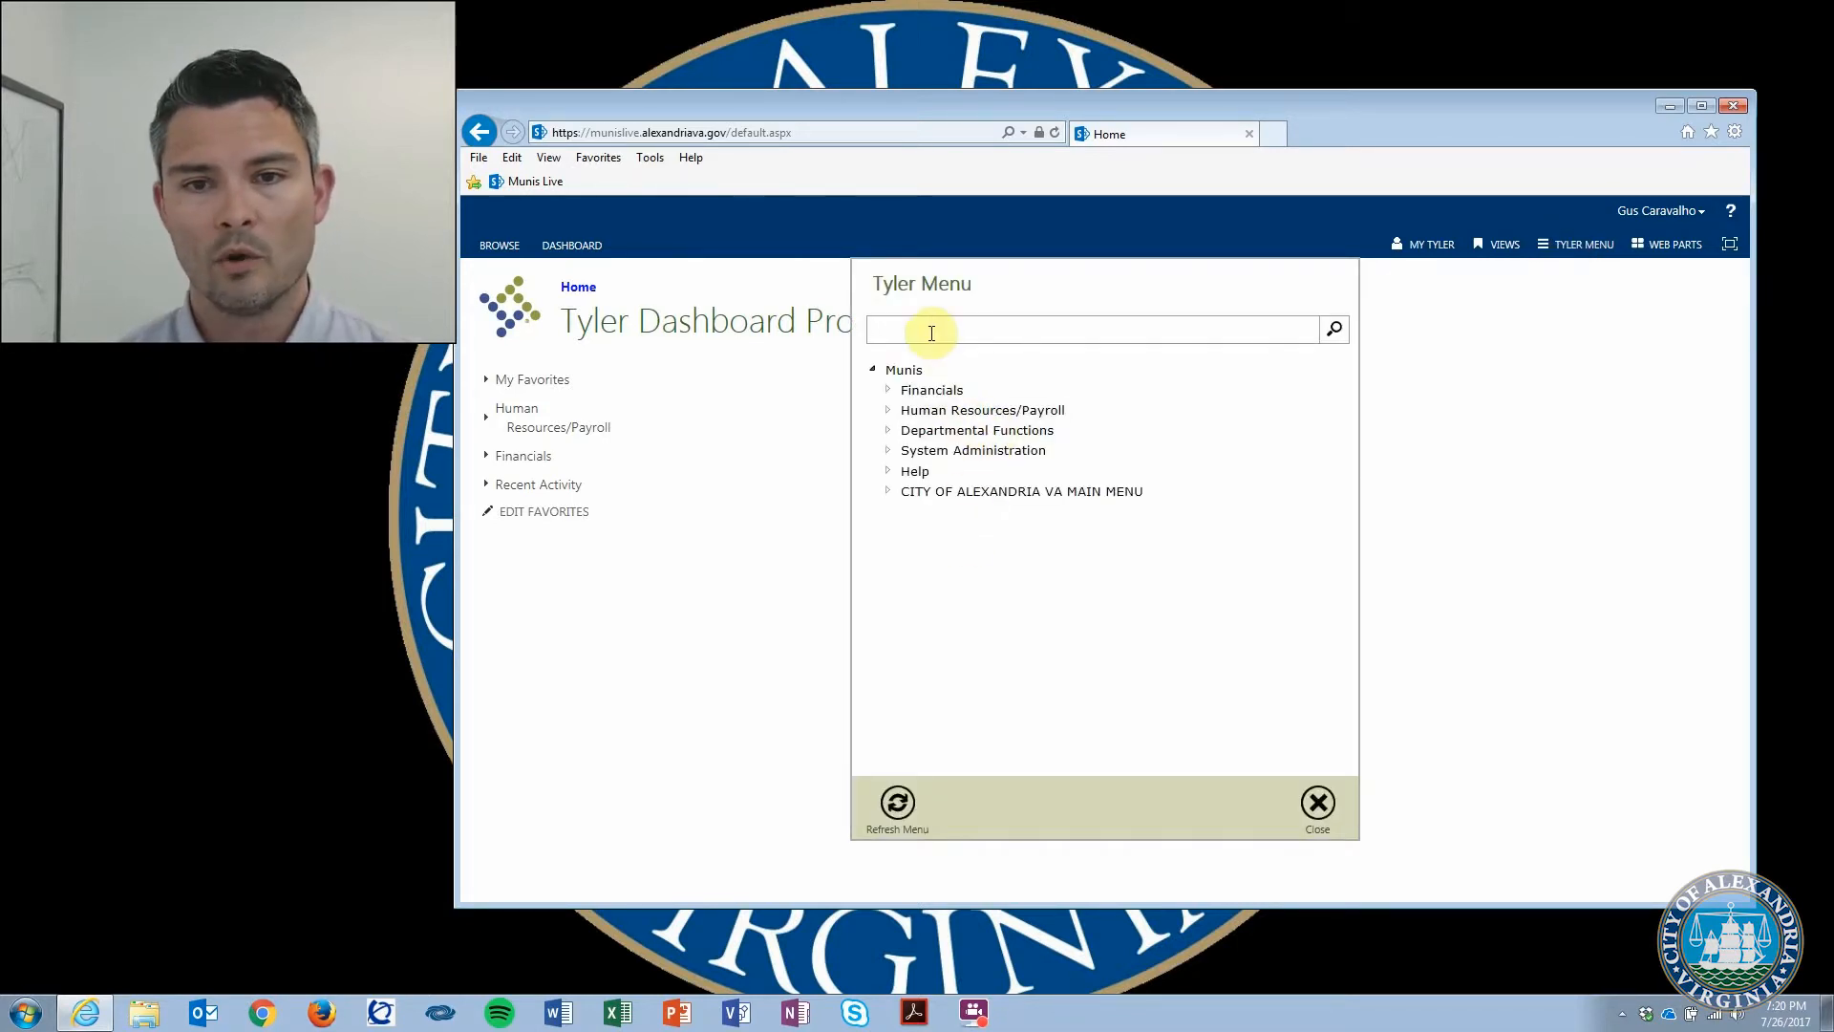
left_click(951, 391)
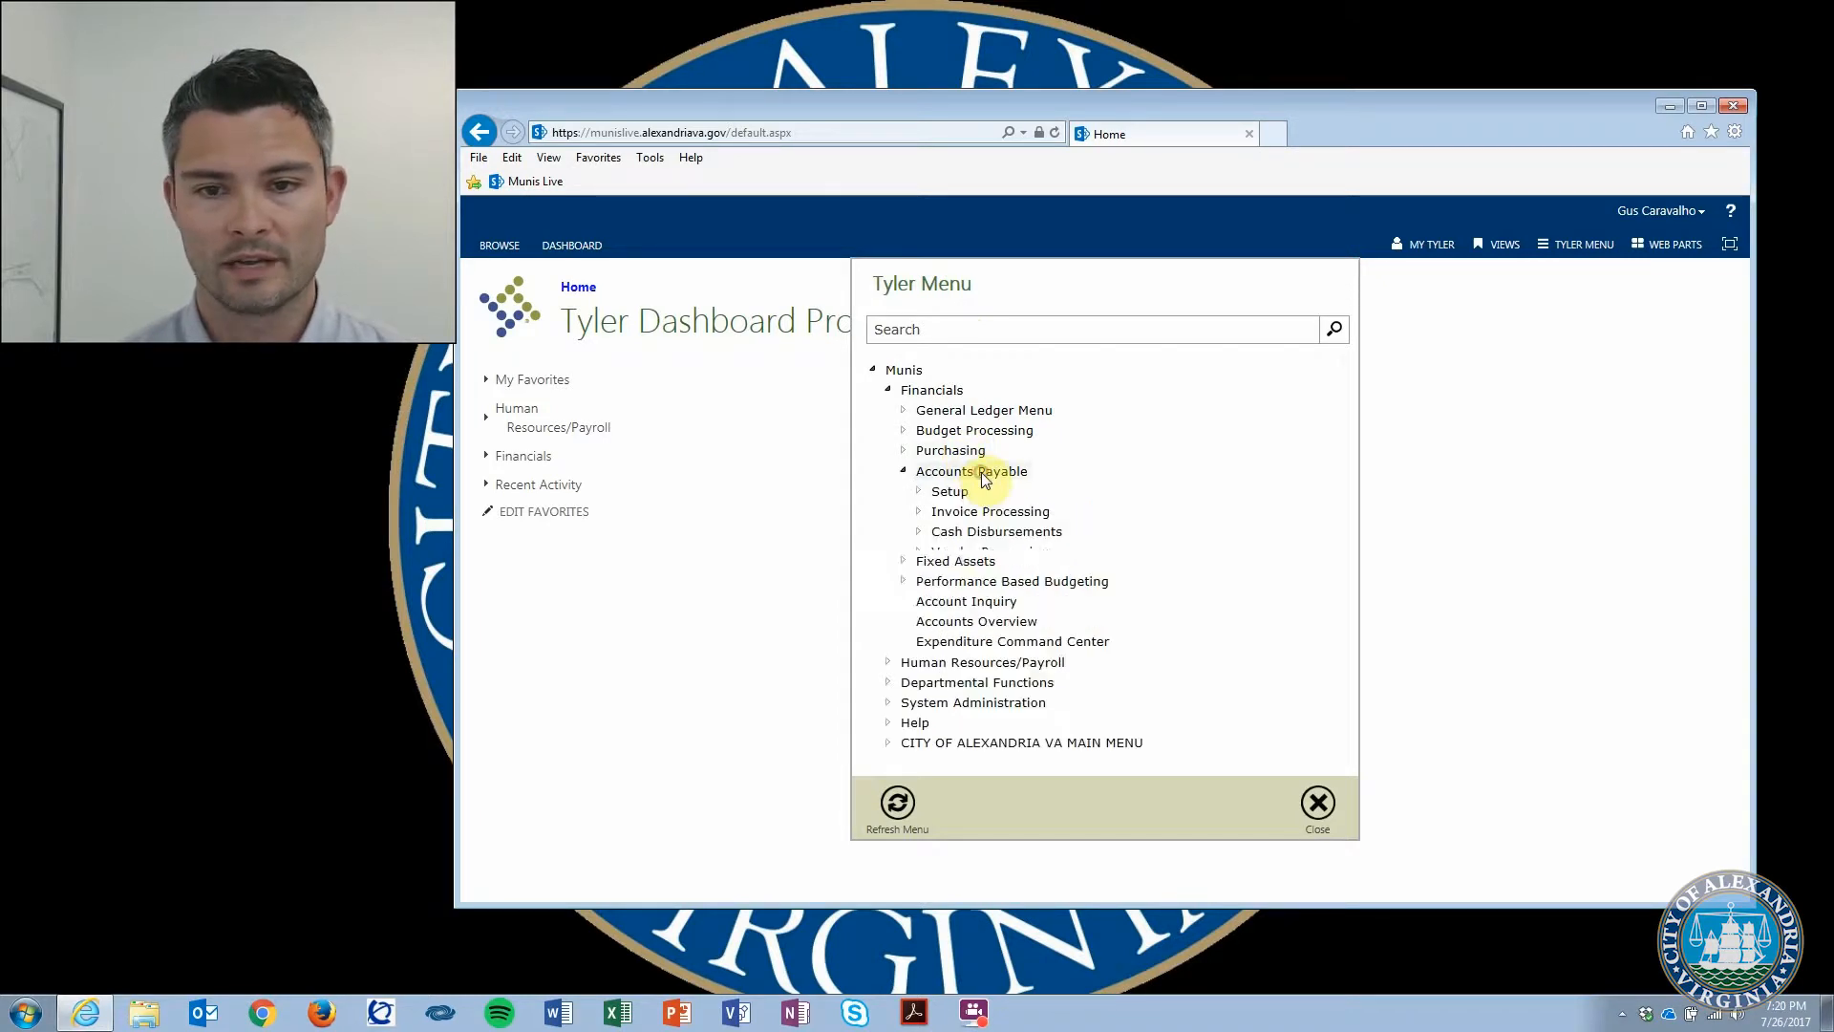
left_click(981, 472)
left_click(968, 470)
left_click(941, 391)
Step: Search the Tyler Menu for "invoice entry"
left_click(937, 327)
type("invoiu")
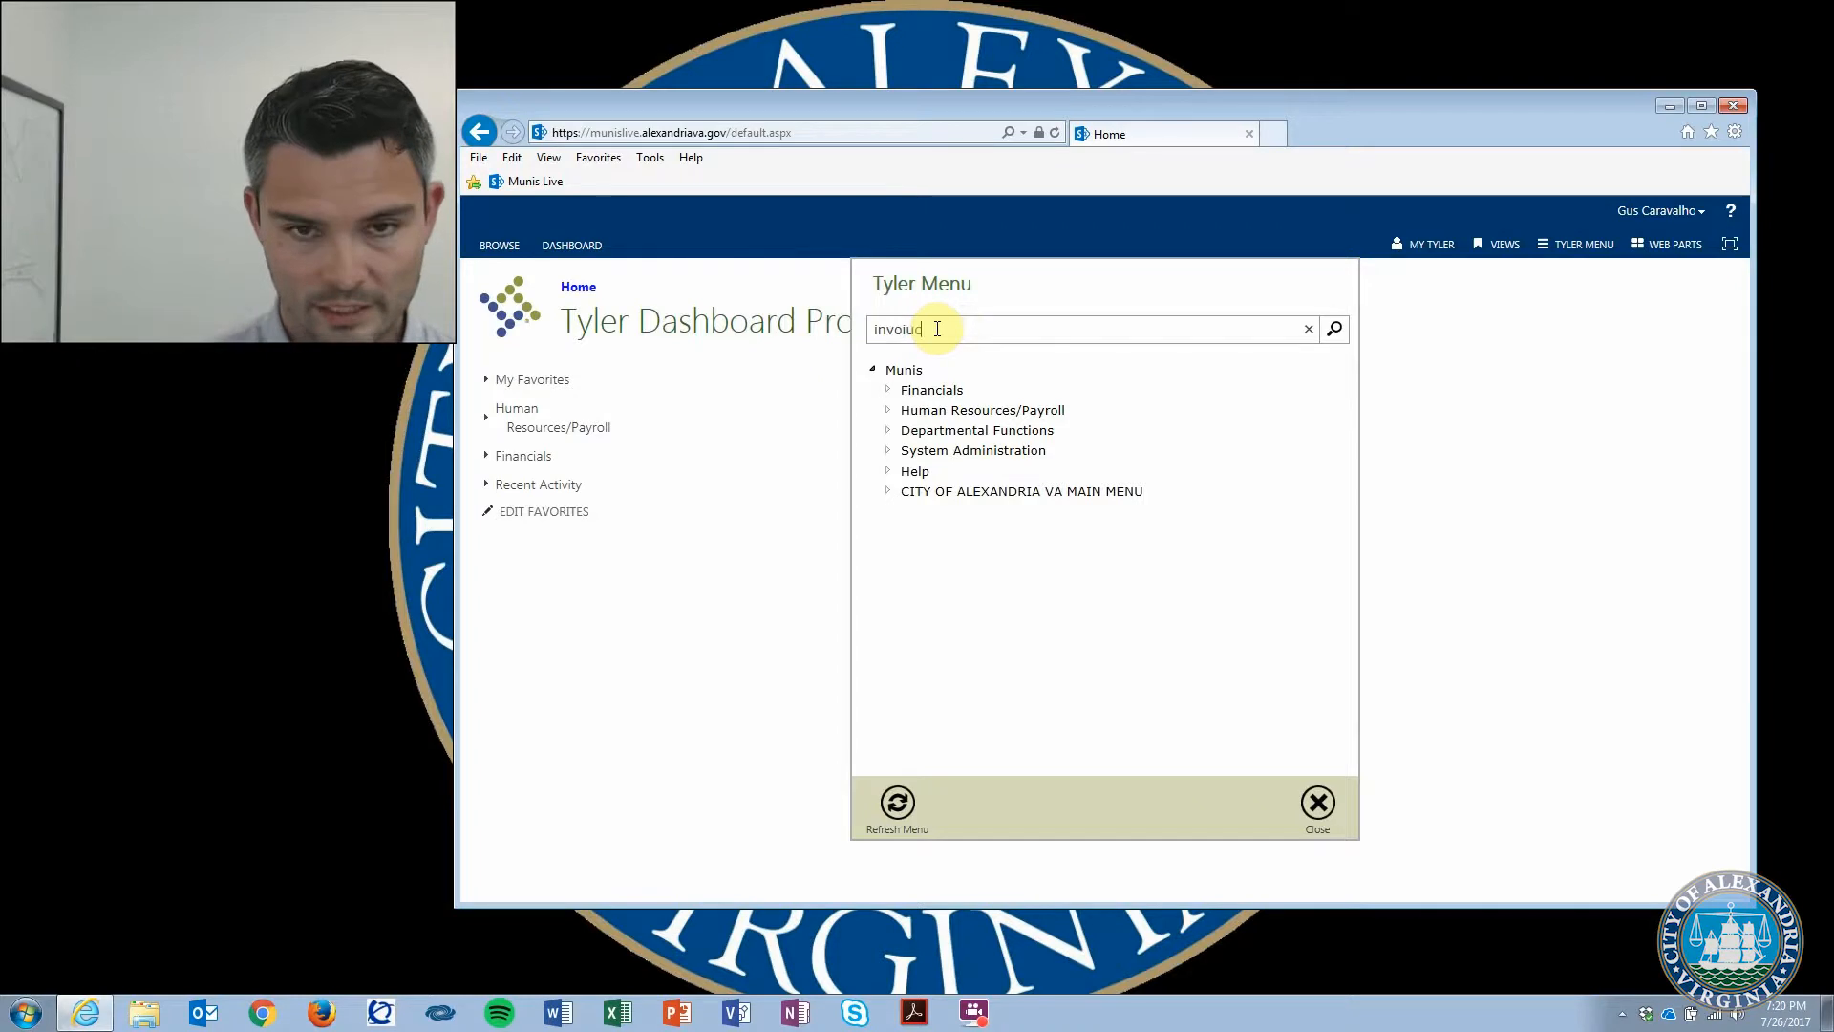
key("BackSpace")
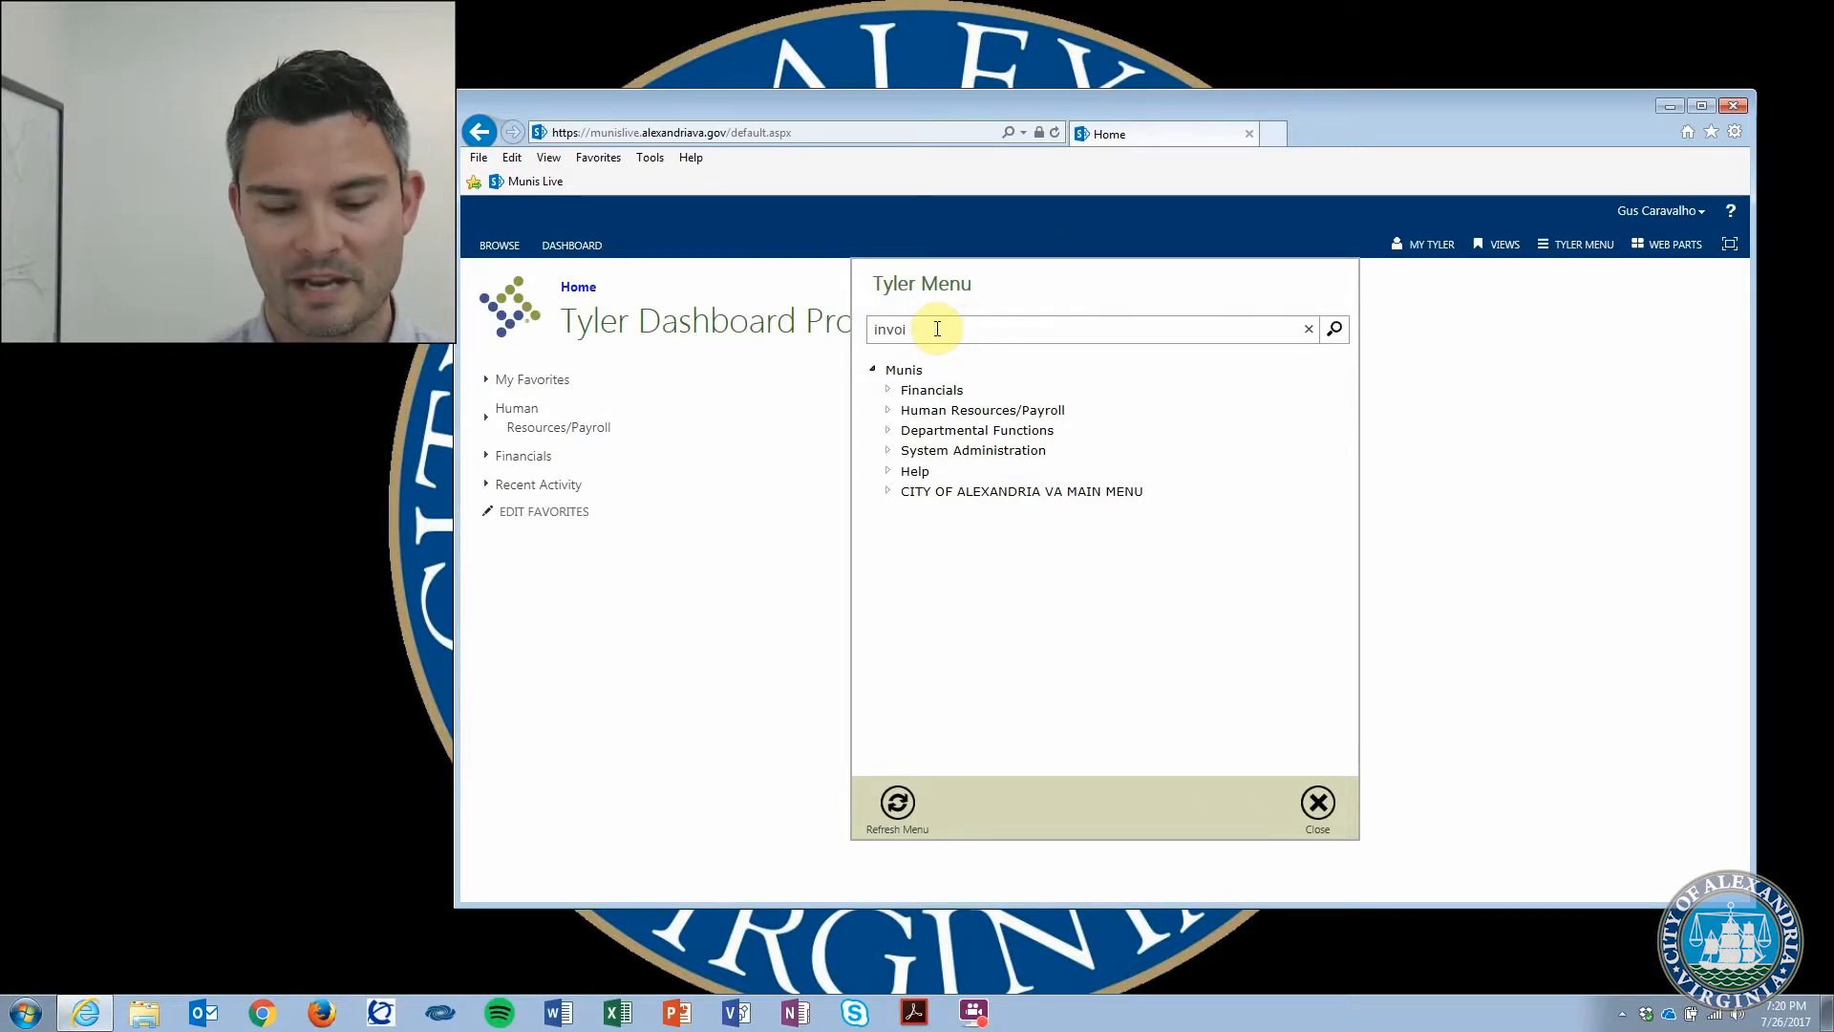
type("ce entry")
key("Return")
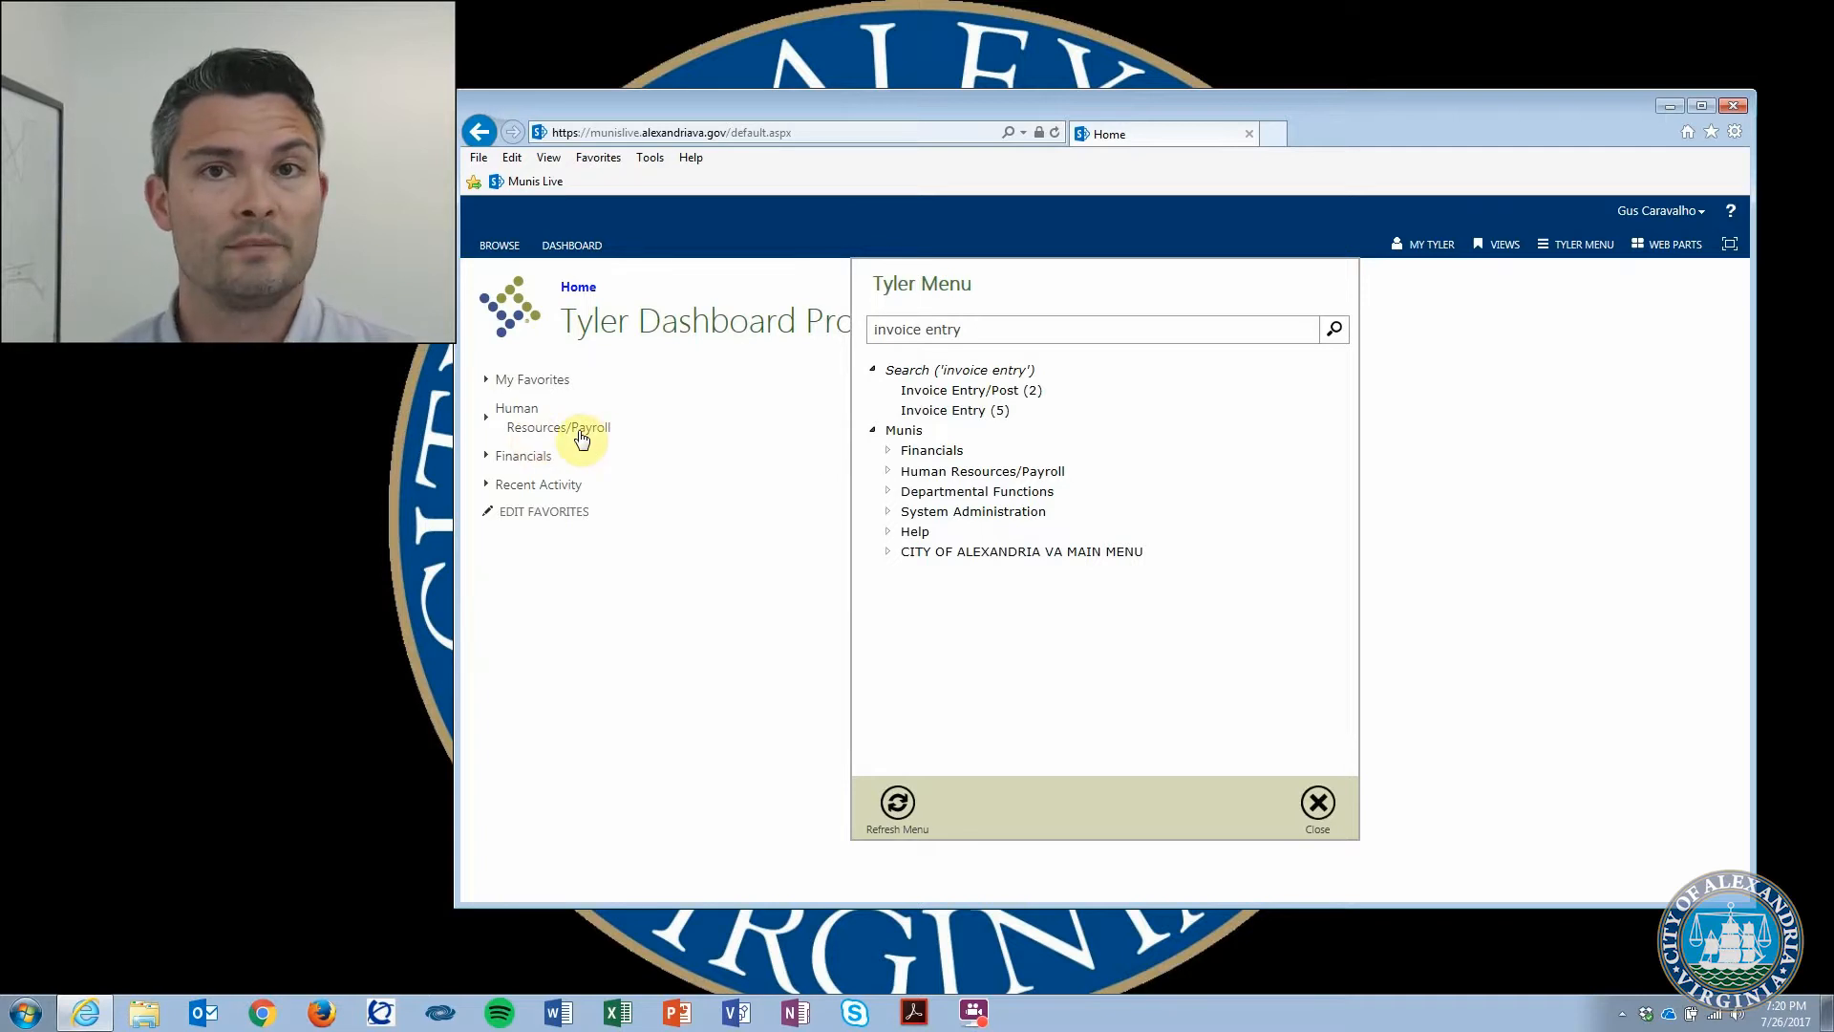
Step: Review the link options offered for the Invoice Entry (5) search result and dismiss them without choosing any
right_click(947, 419)
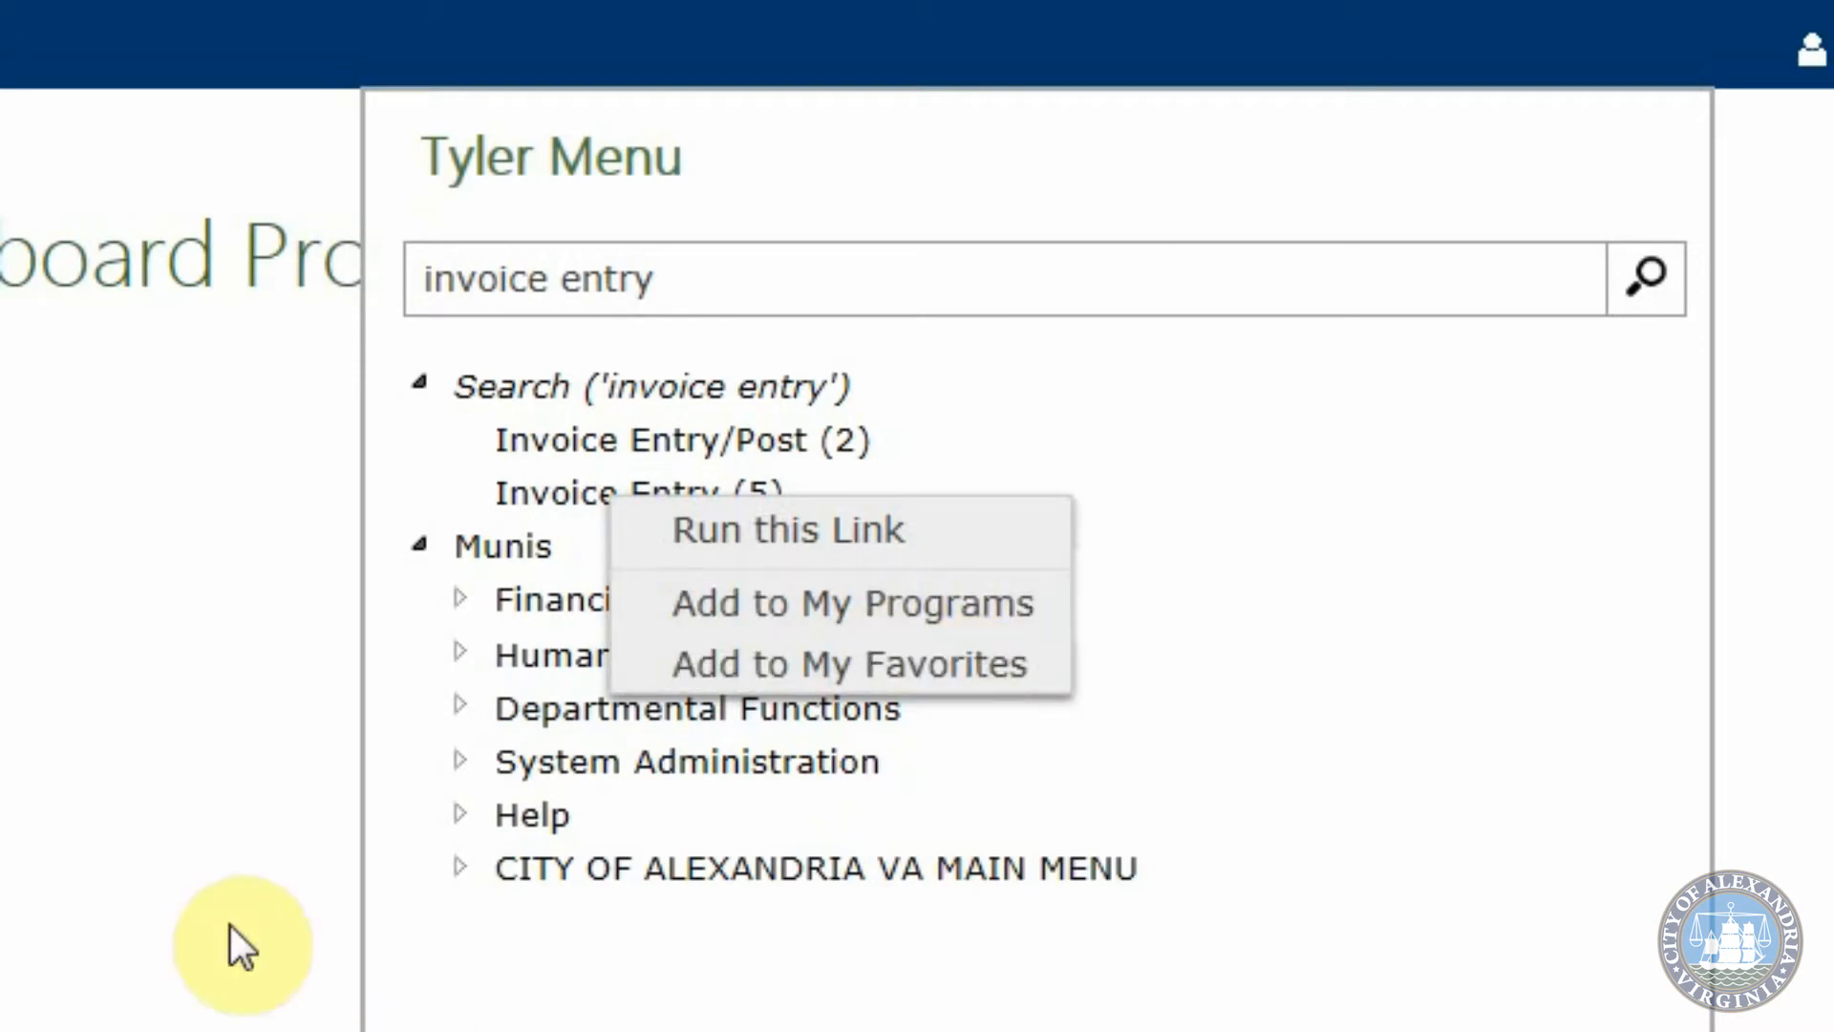
left_click(188, 898)
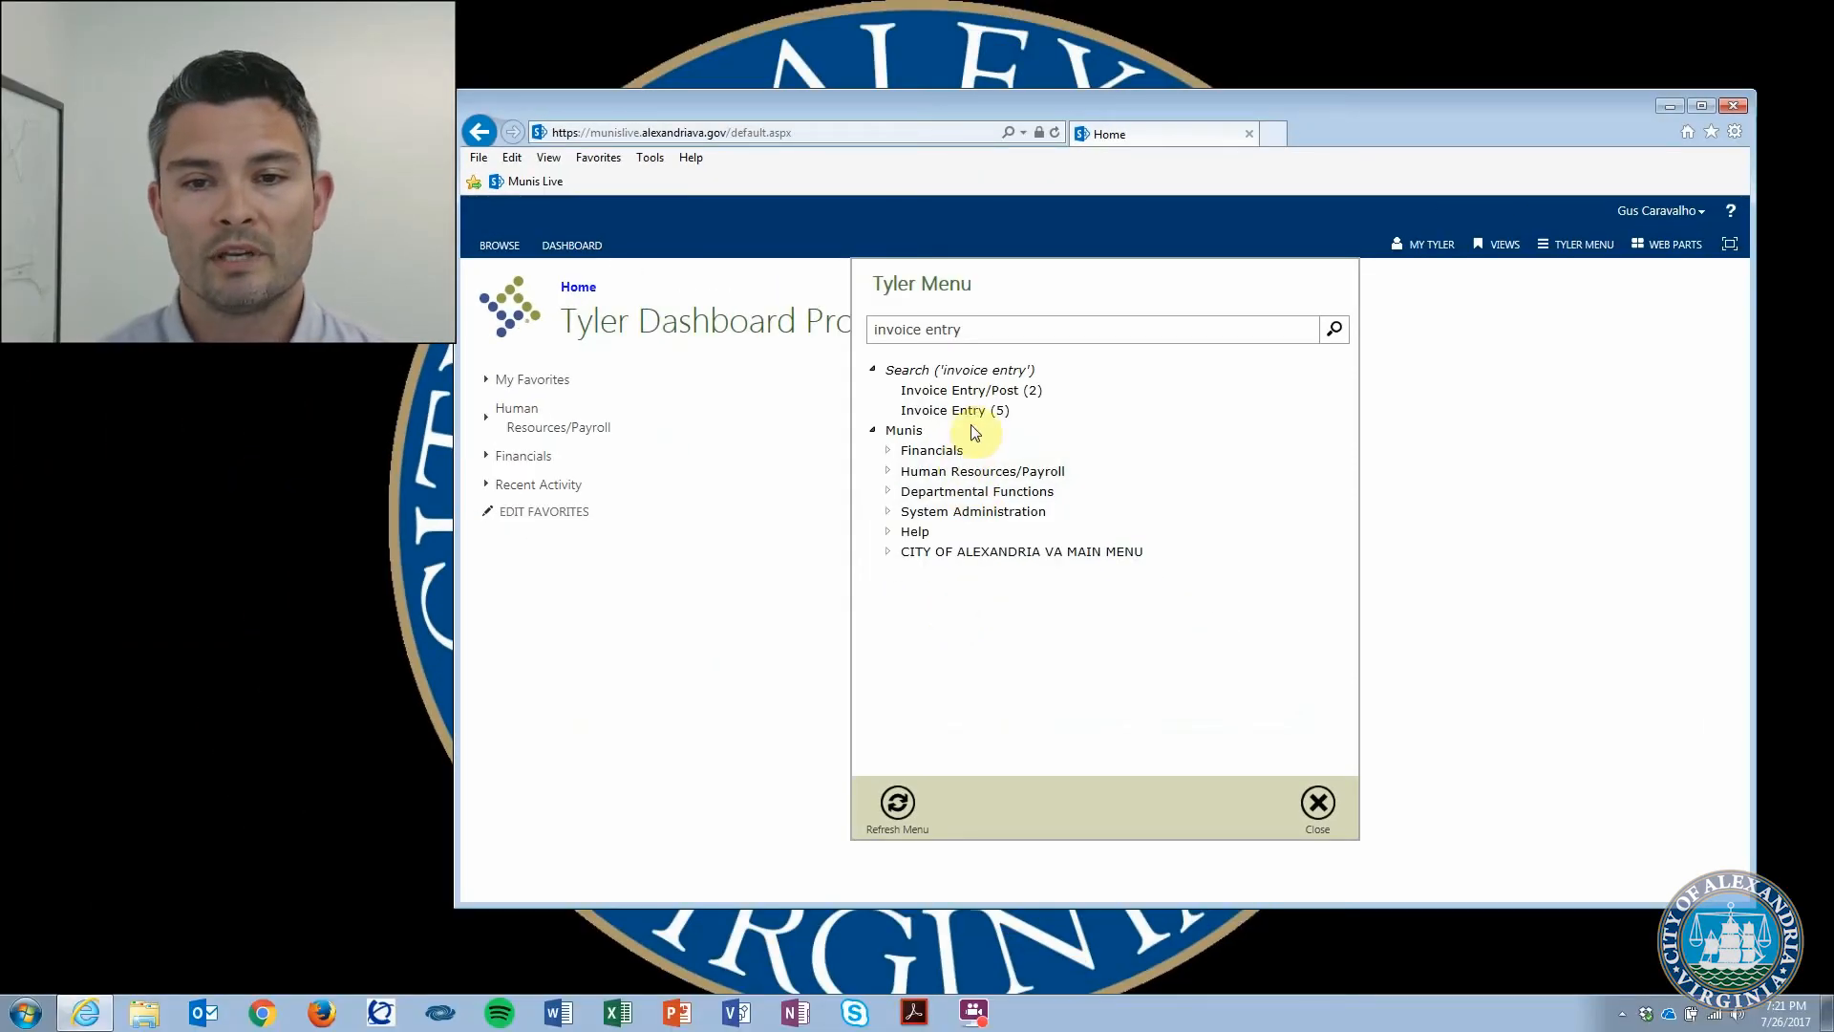
right_click(975, 412)
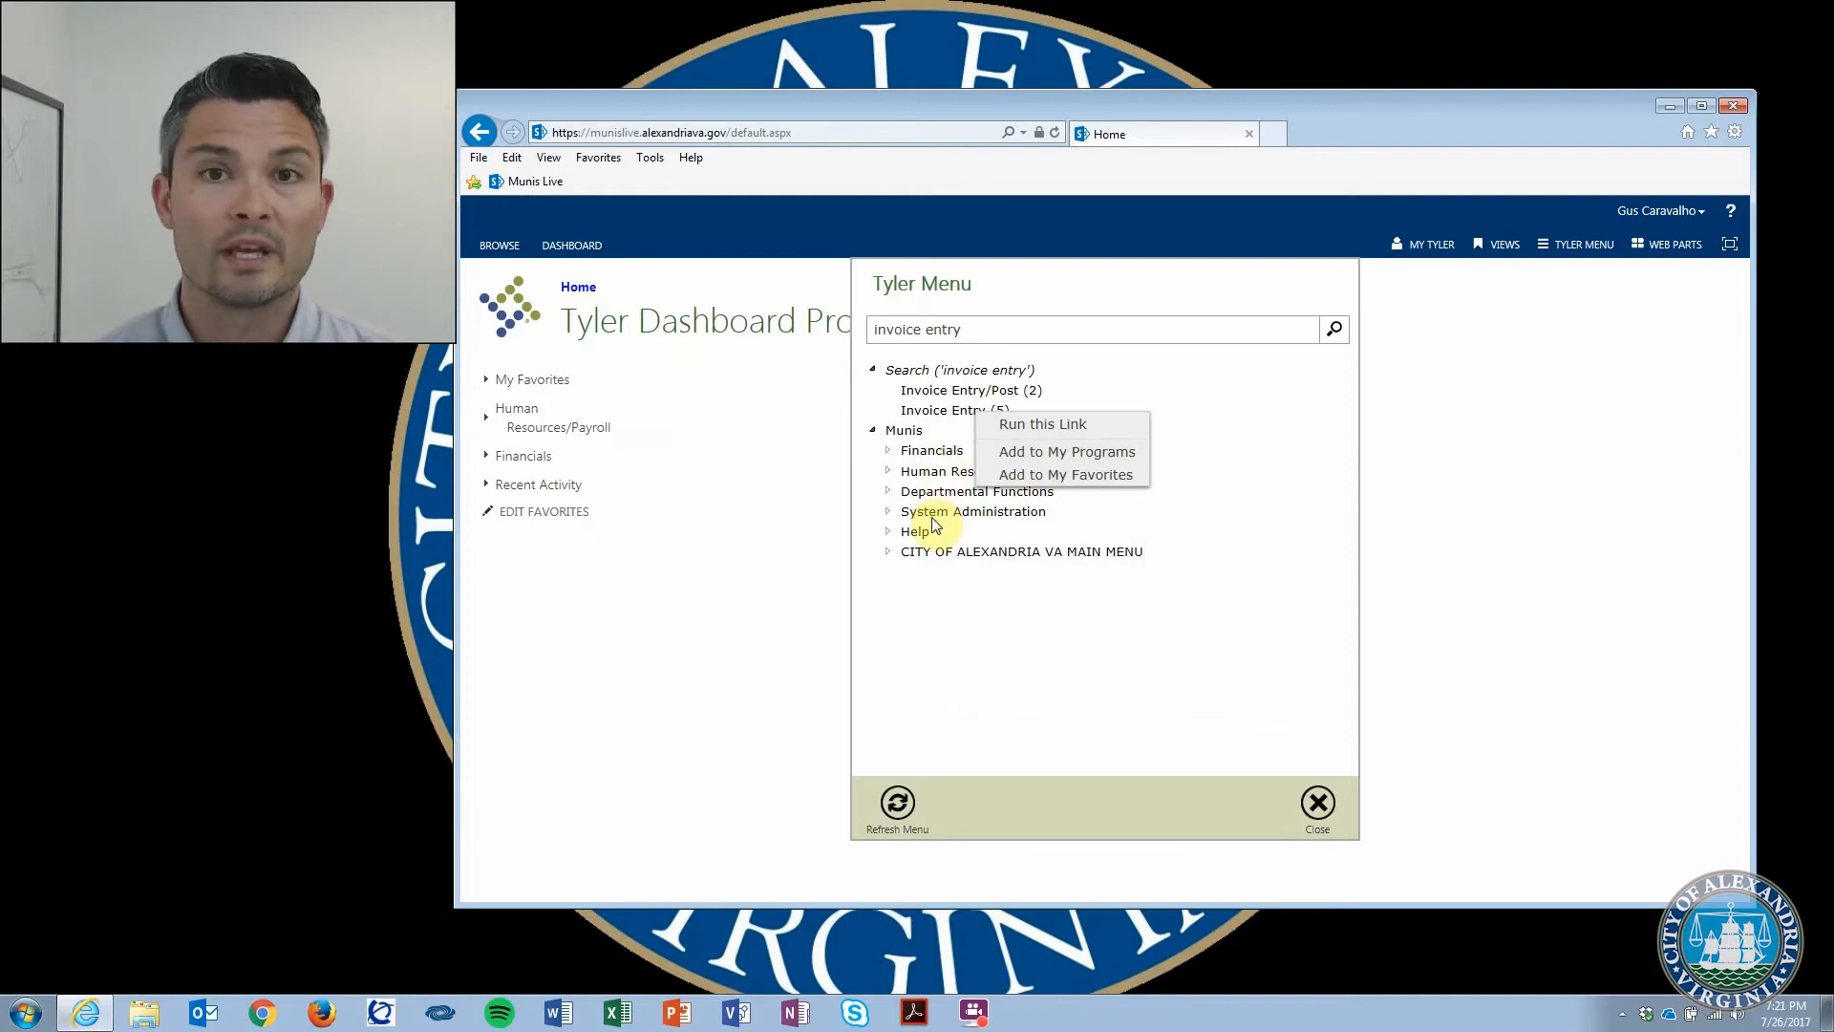
left_click(748, 496)
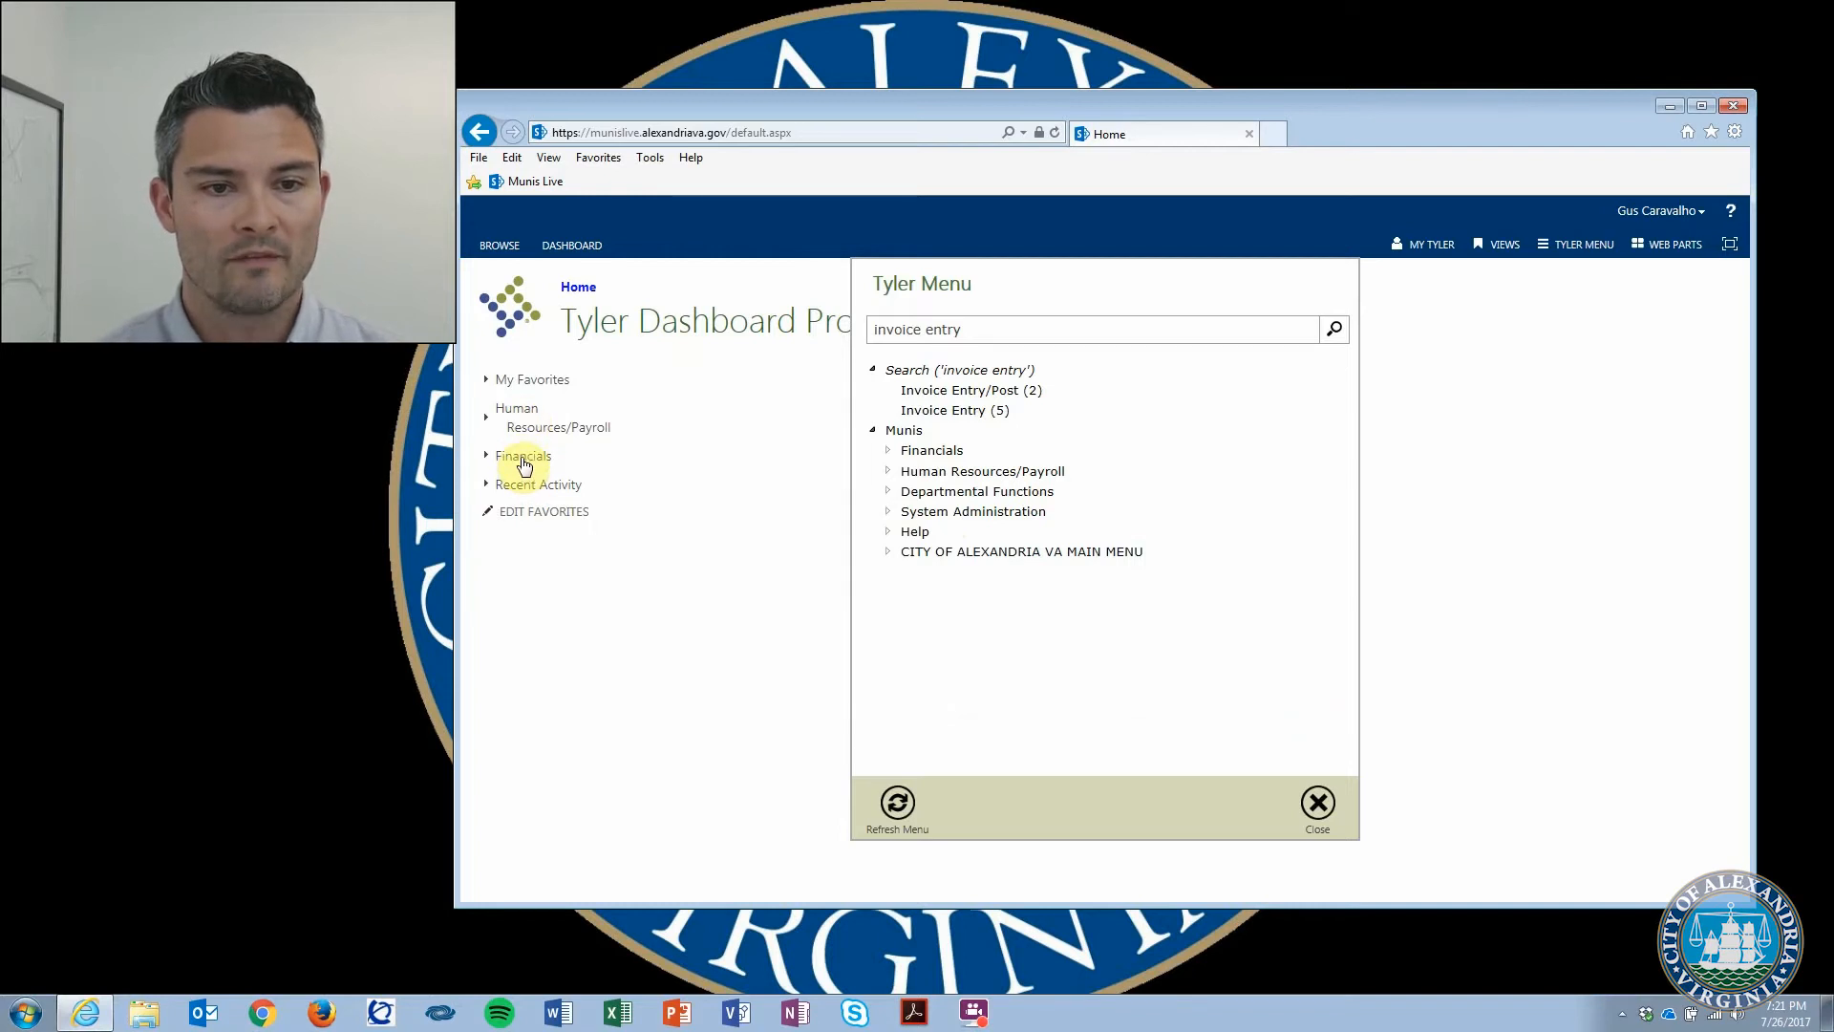
Step: Look through the Financials, Human Resources/Payroll and My Favorites groups on the dashboard, collapsing each again
left_click(523, 459)
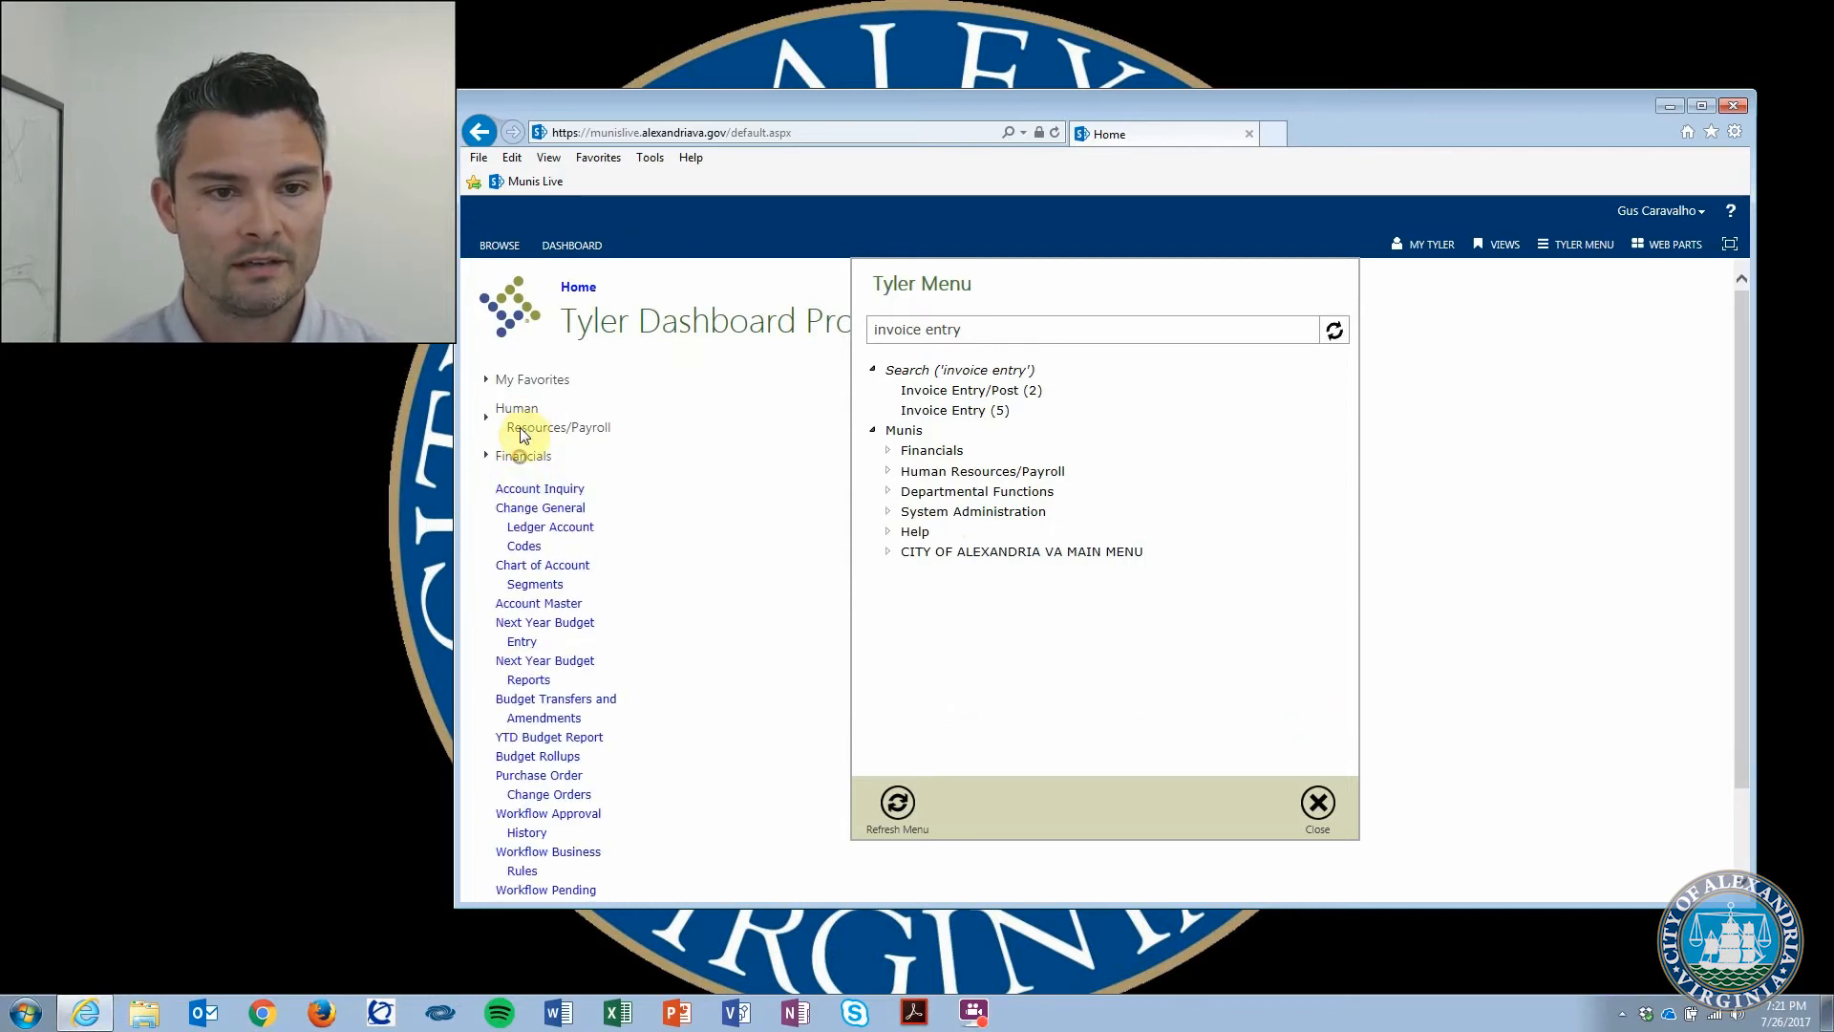
left_click(524, 435)
left_click(526, 432)
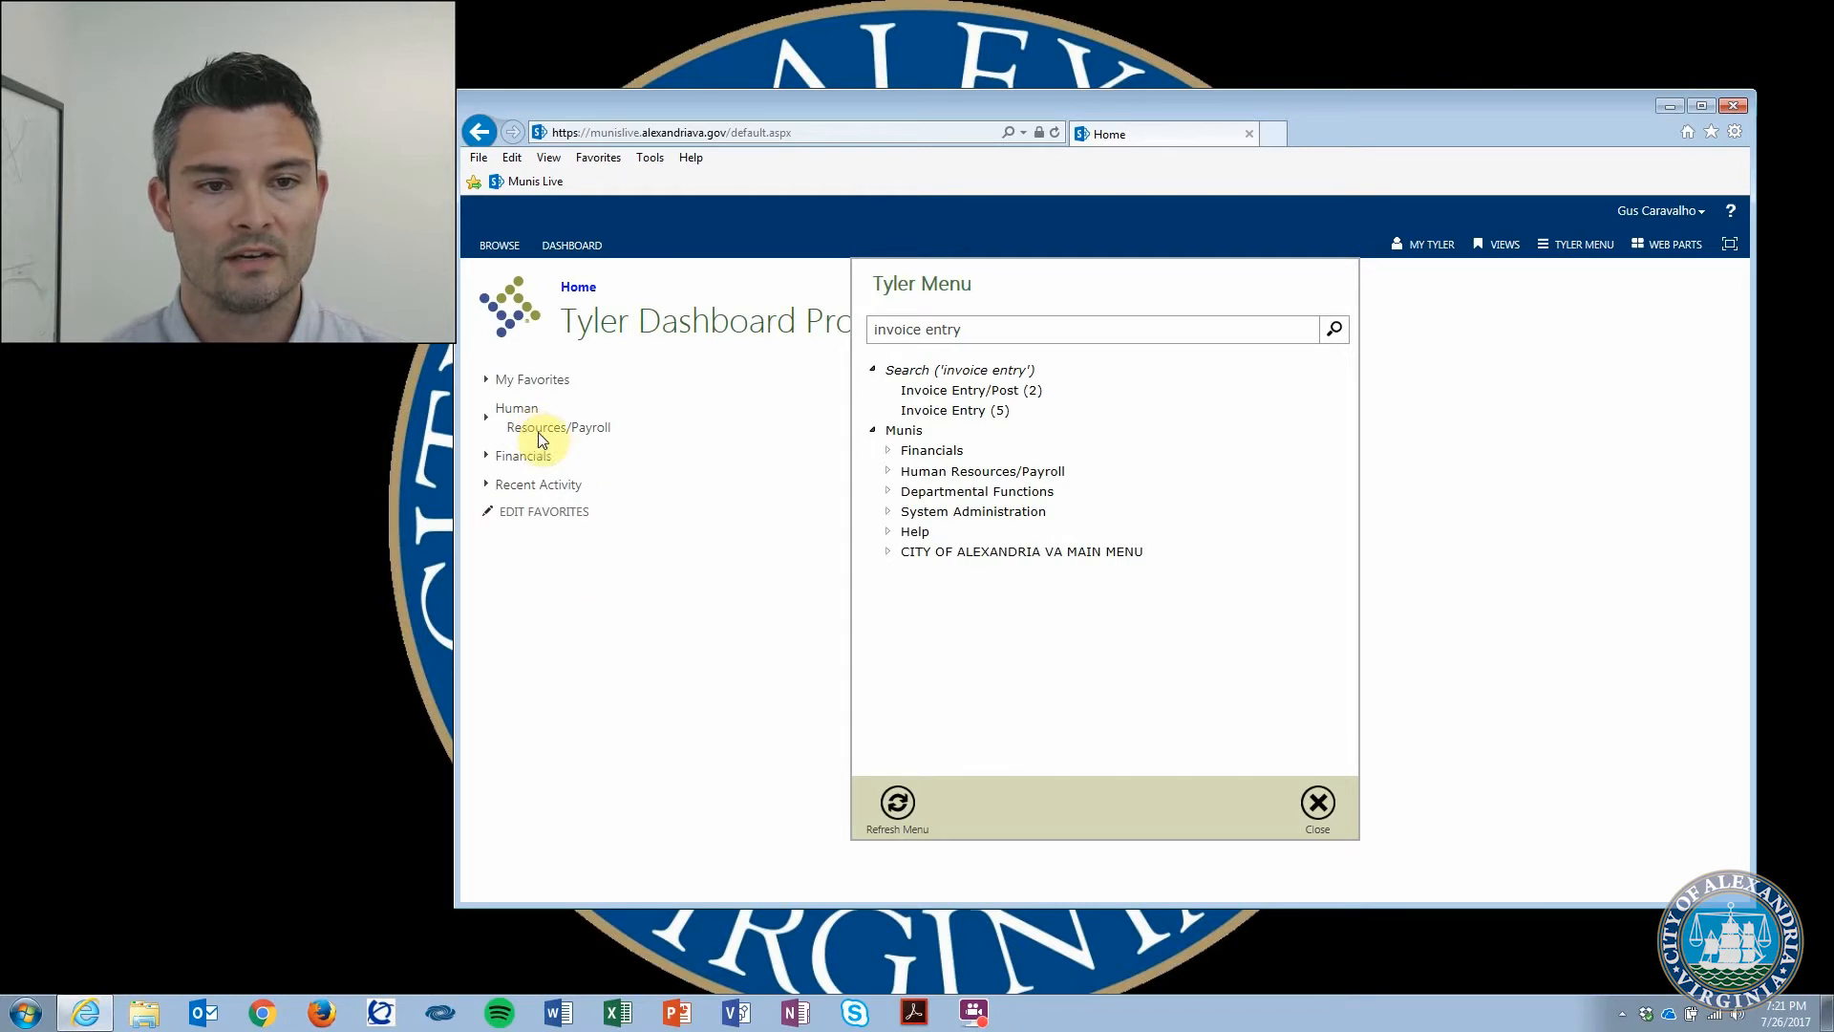
left_click(544, 382)
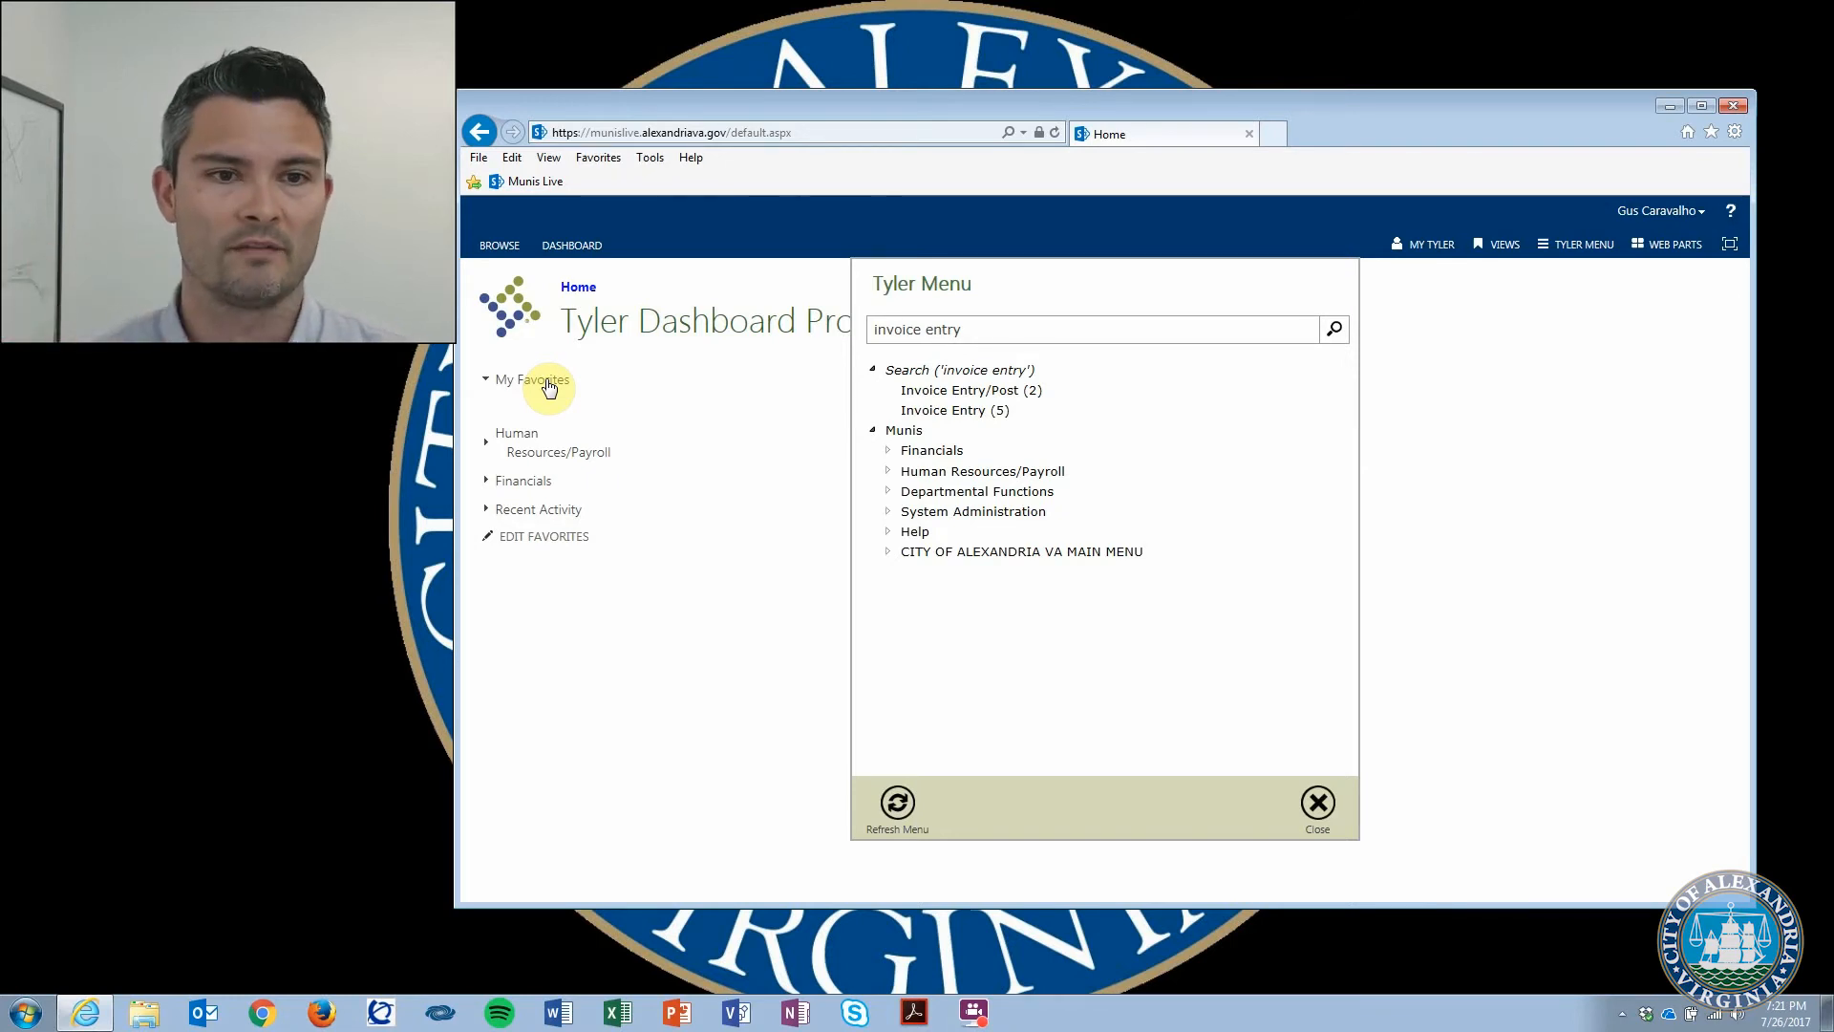
left_click(549, 387)
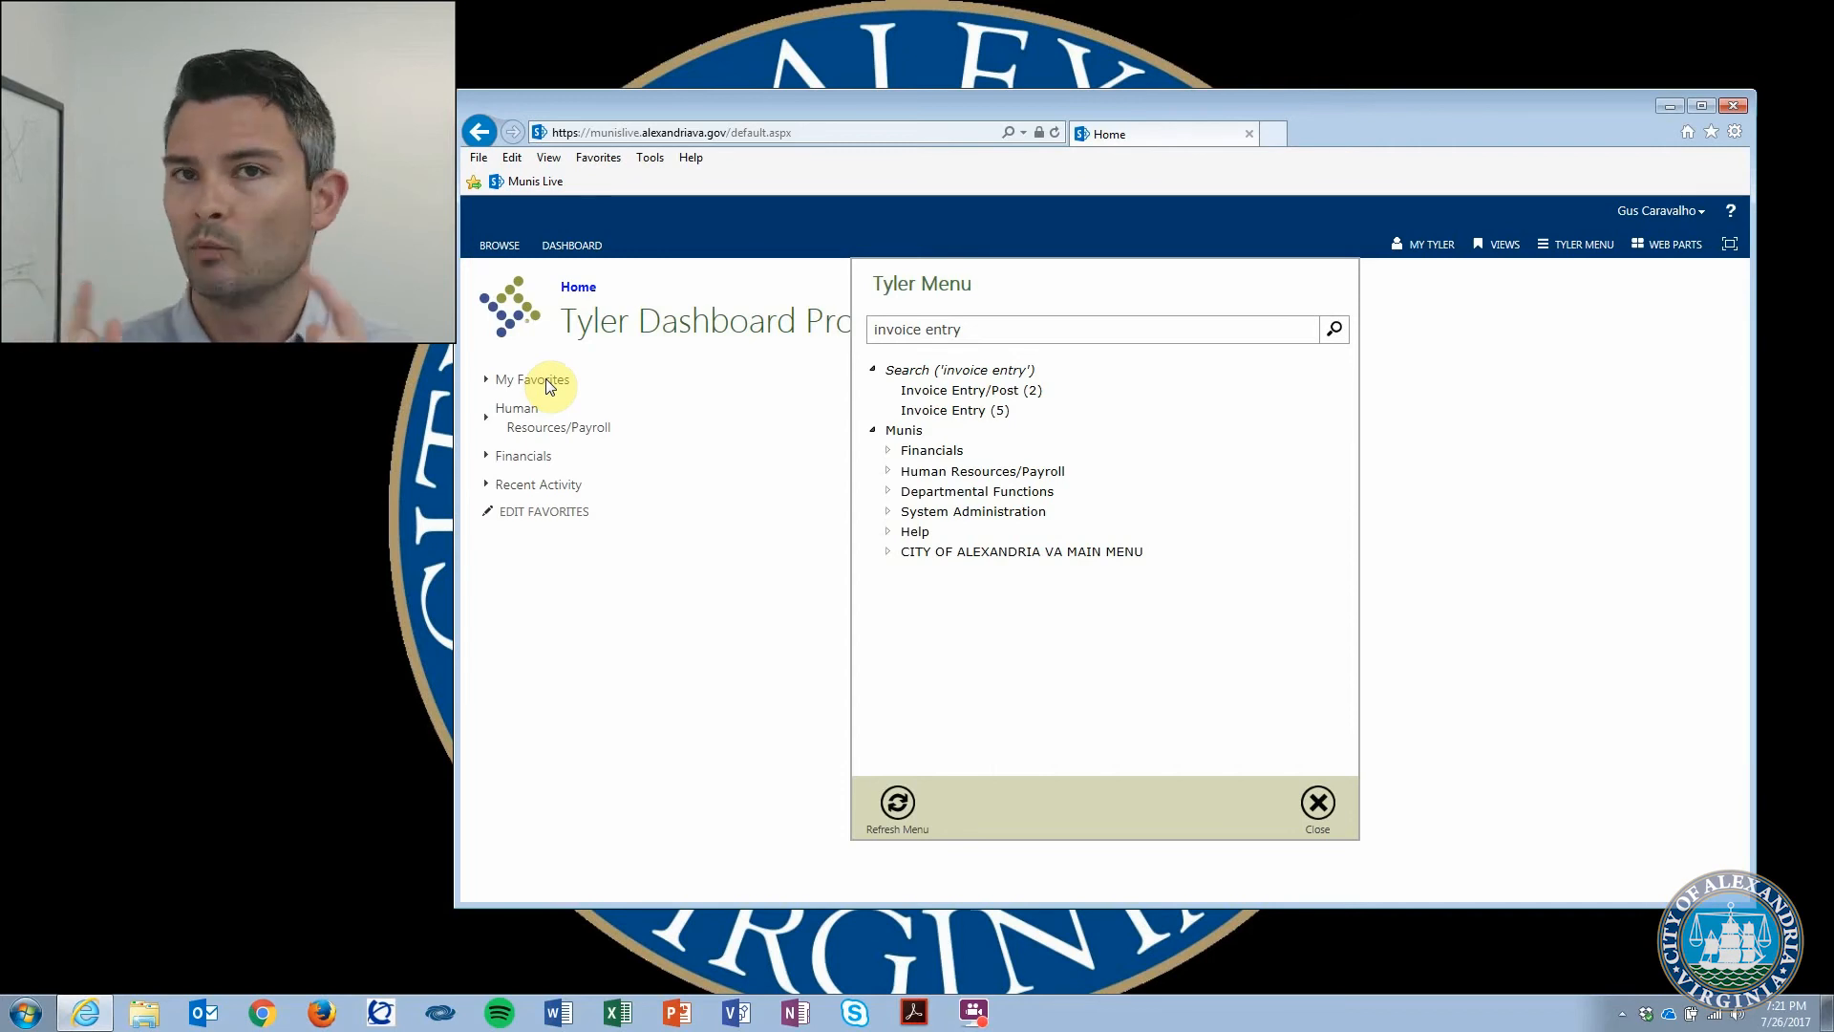
Step: Add the Invoice Entry (5) program to My Favorites, expand that group on the dashboard and close the Tyler Menu
left_click(938, 409)
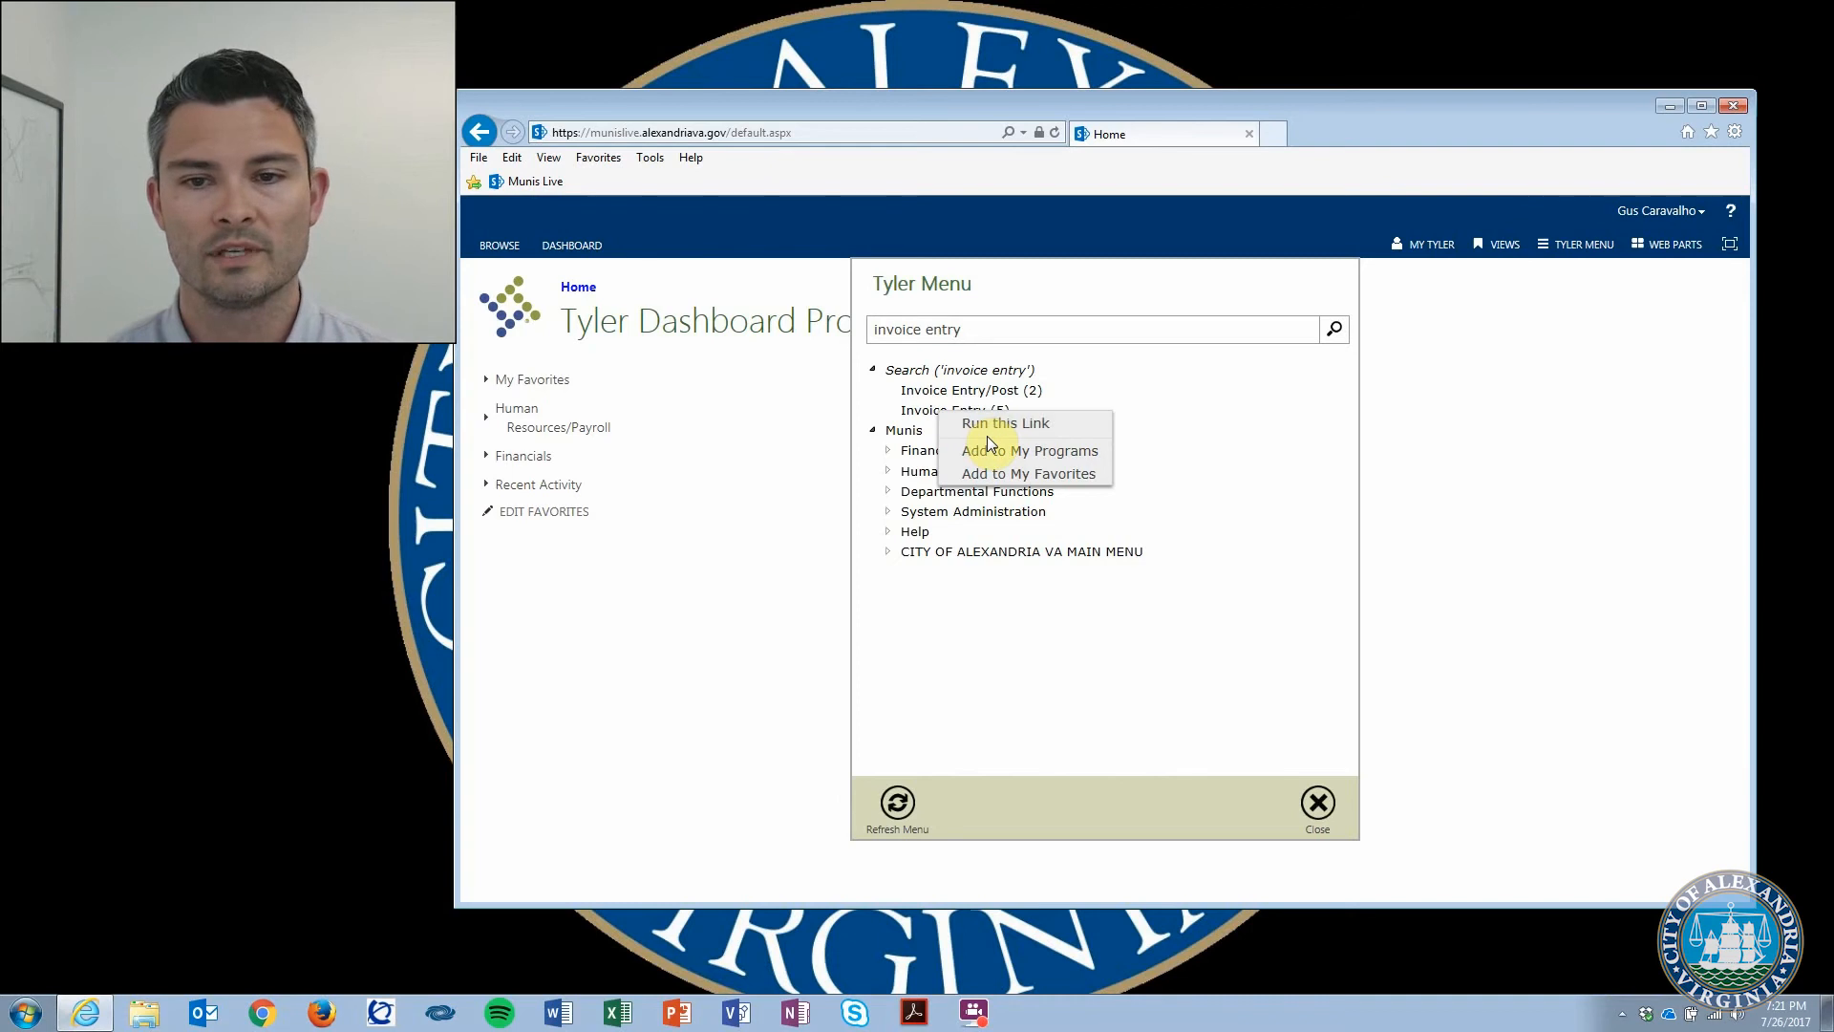
left_click(1020, 473)
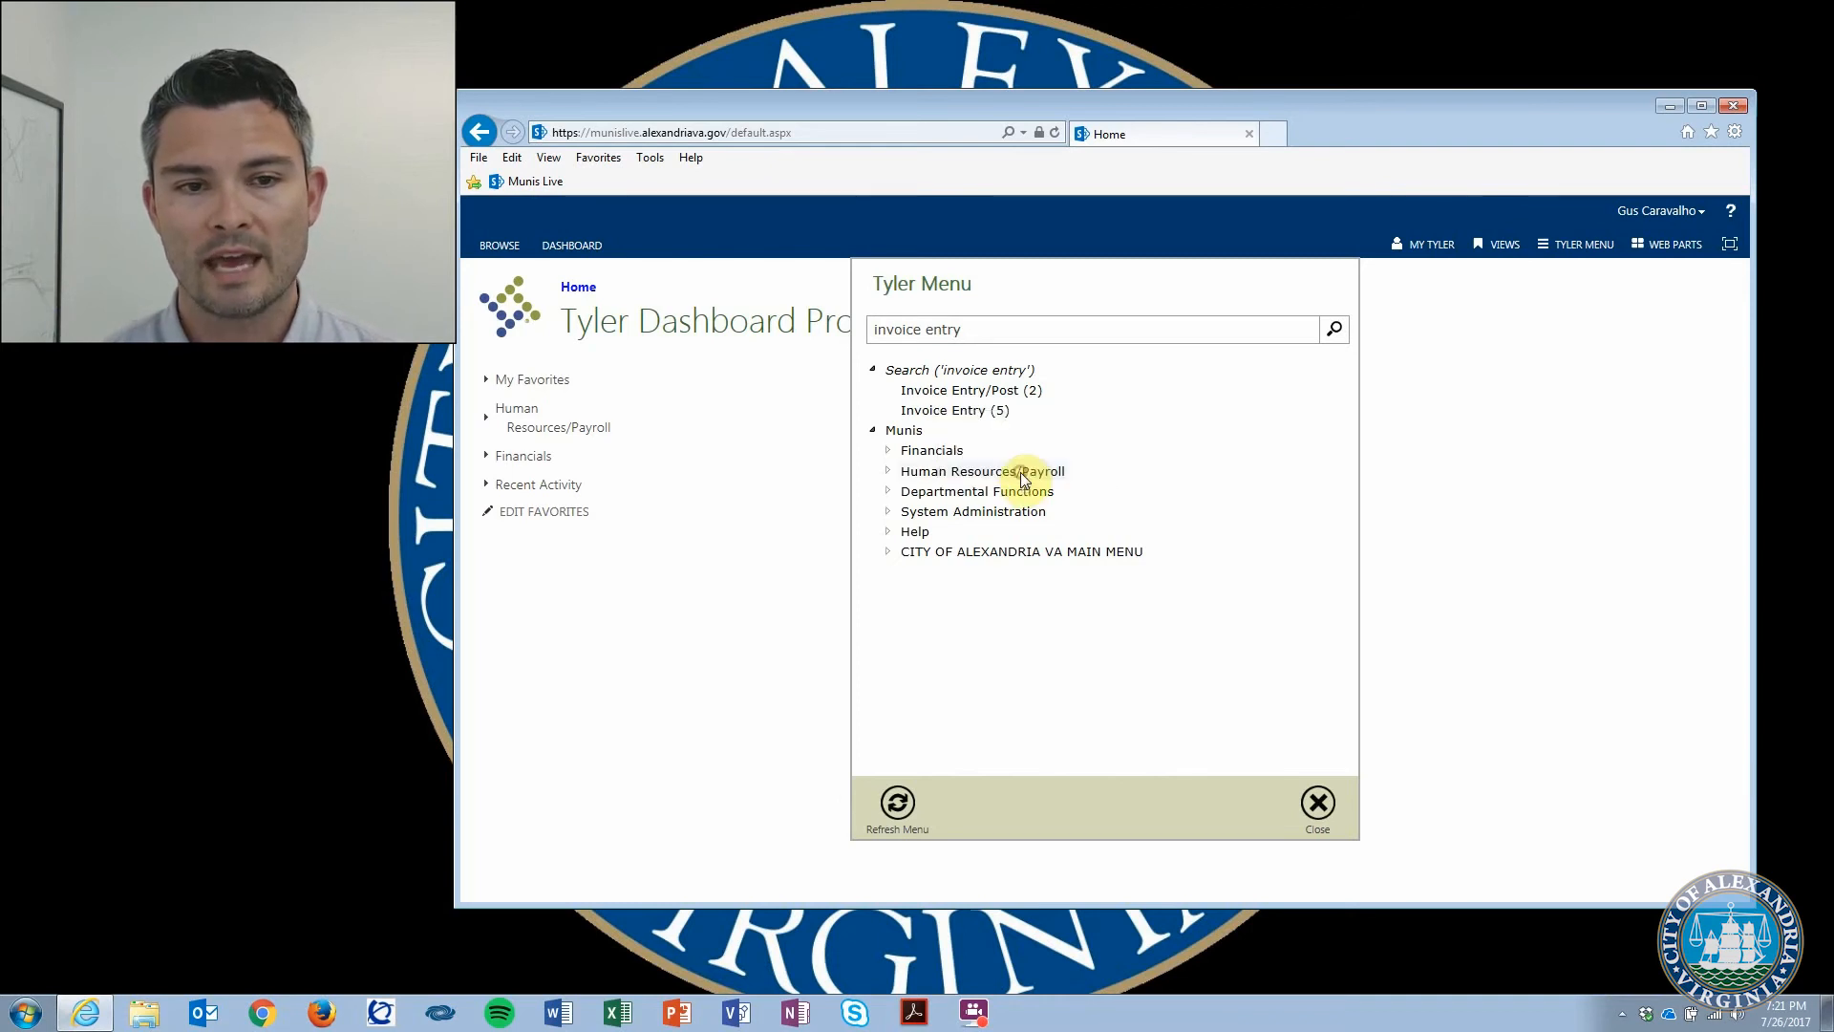
left_click(531, 382)
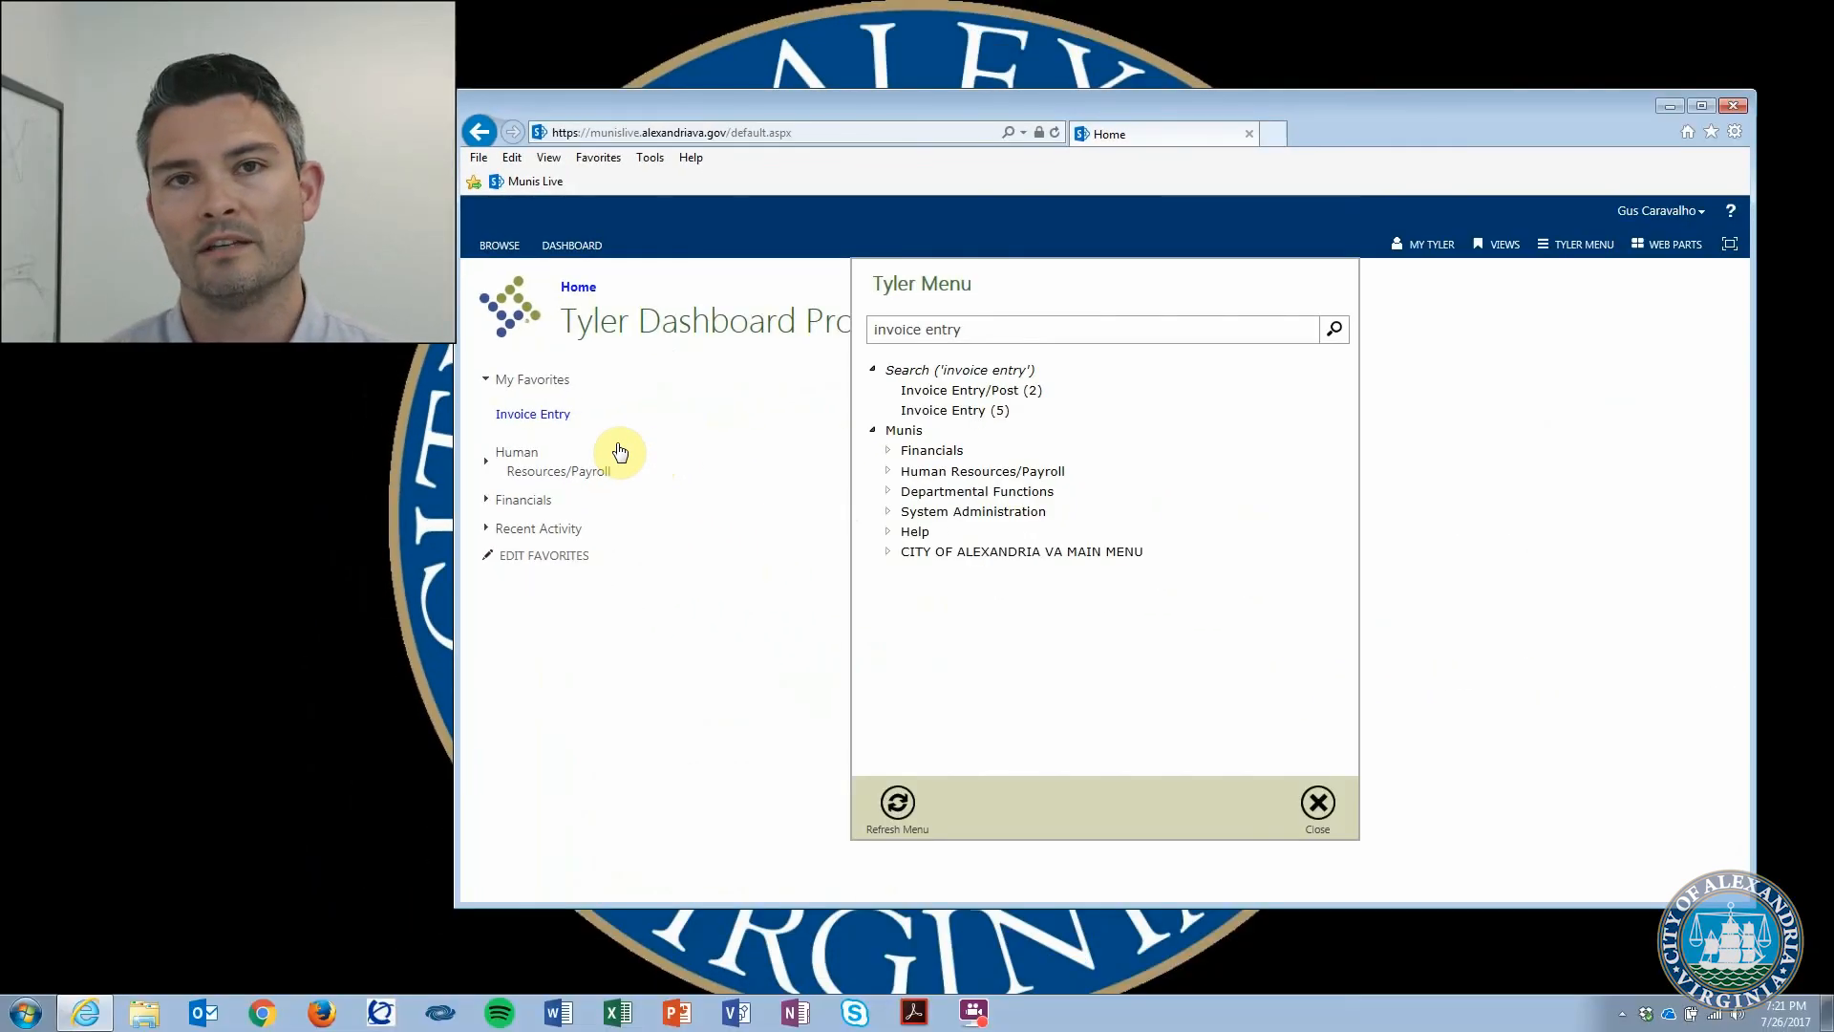
left_click(1321, 807)
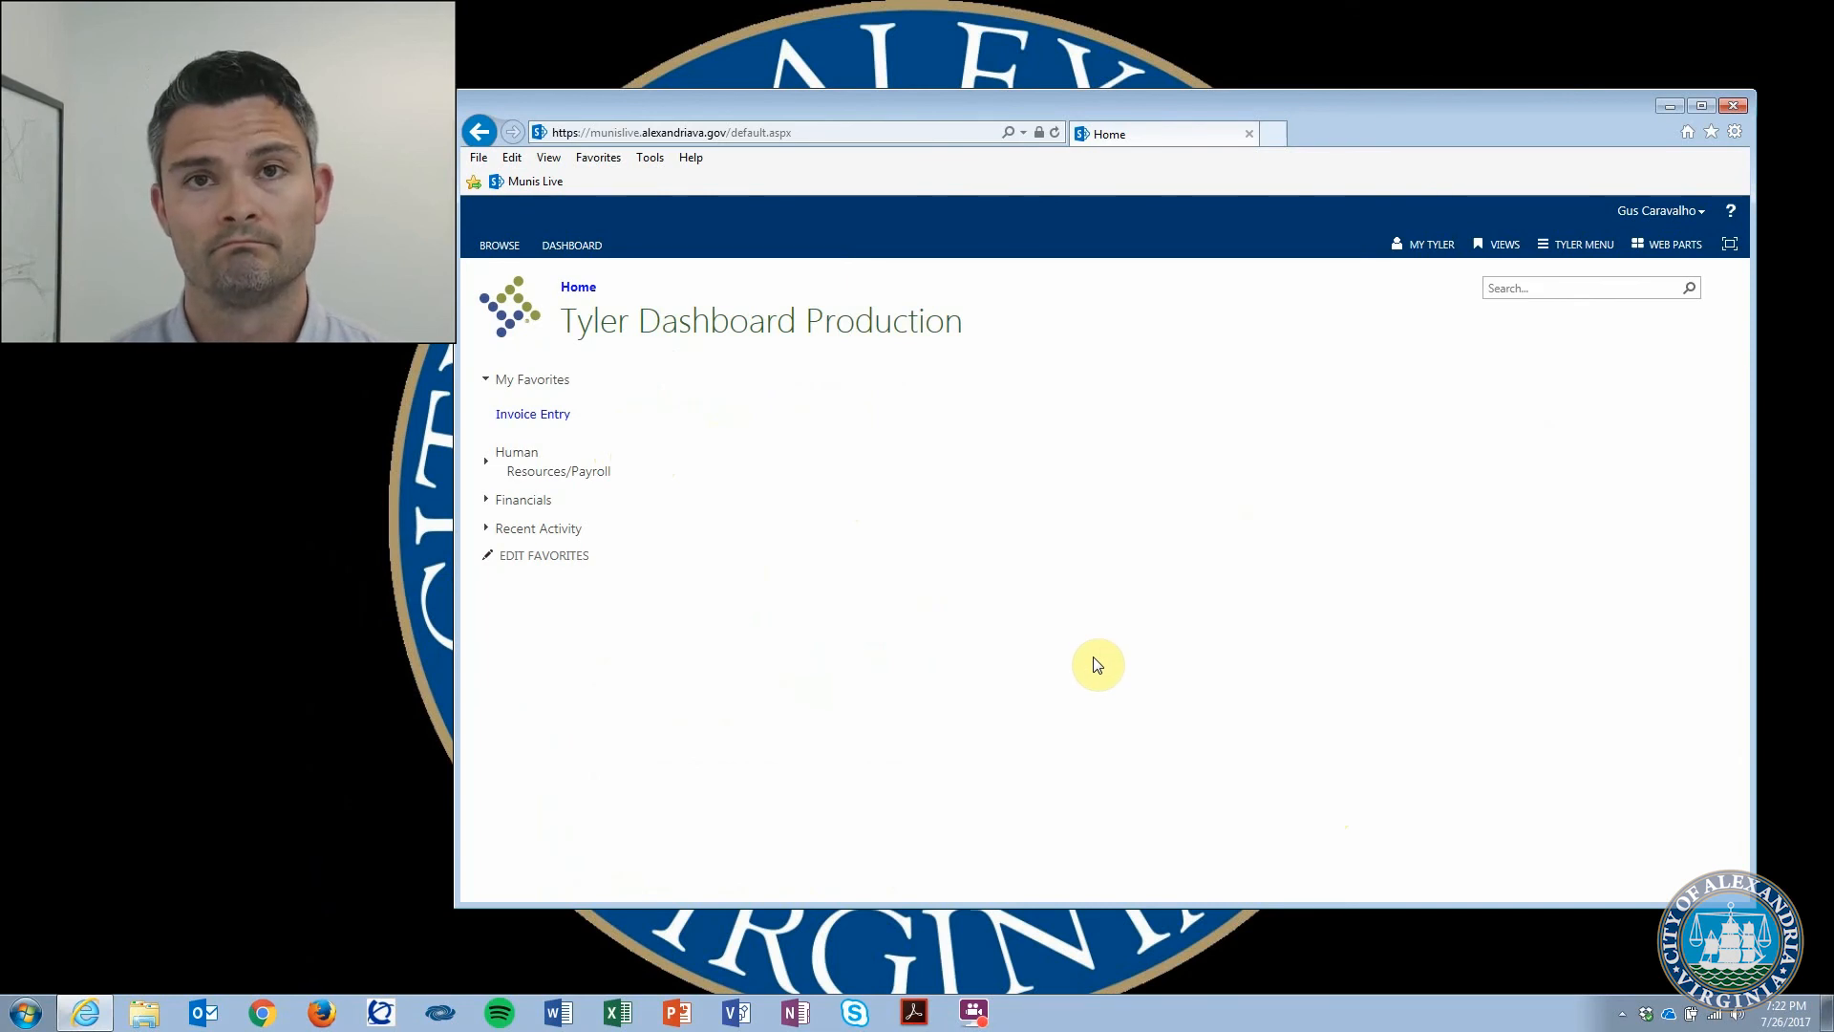